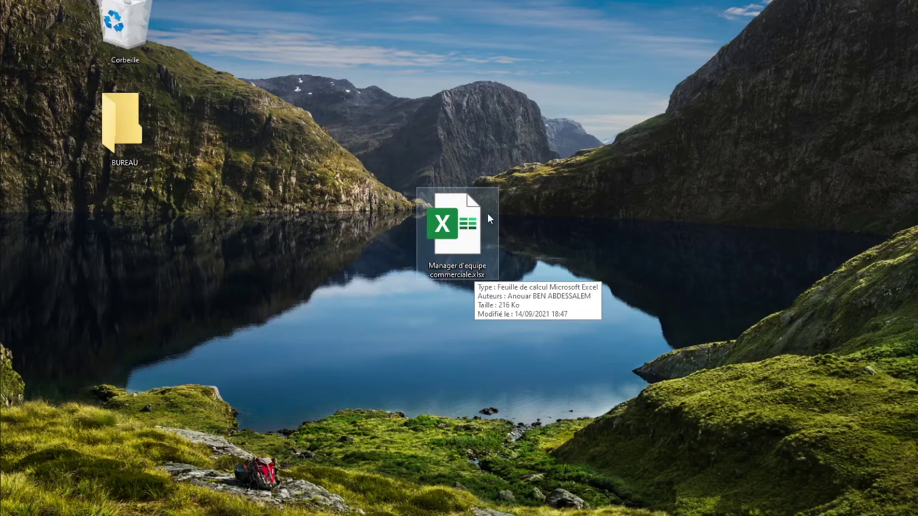
Step: Open Manager d'equipe commerciale.xlsx from the desktop, maximise it and dismiss the security warning
left_click(461, 235)
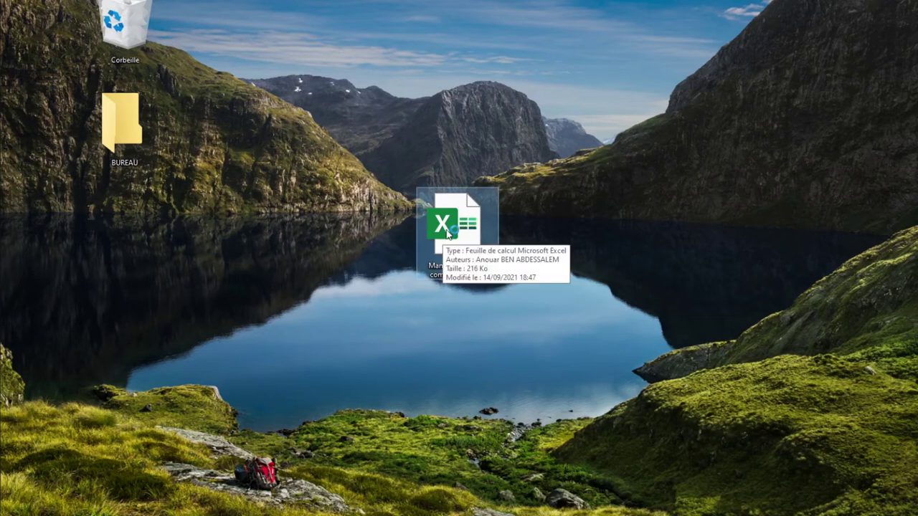
double_click(451, 227)
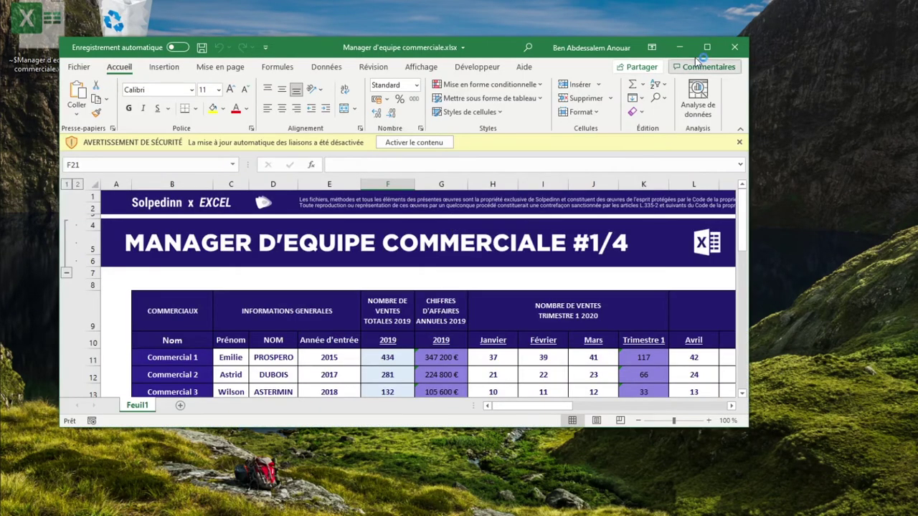
left_click(706, 48)
left_click(322, 315)
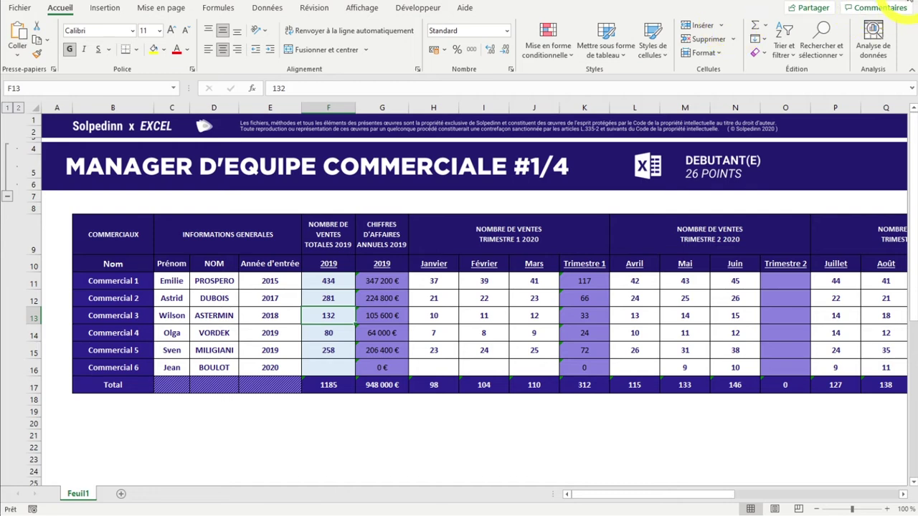
Step: Close the workbook and reopen it, dismissing the external-links warning
left_click(889, 5)
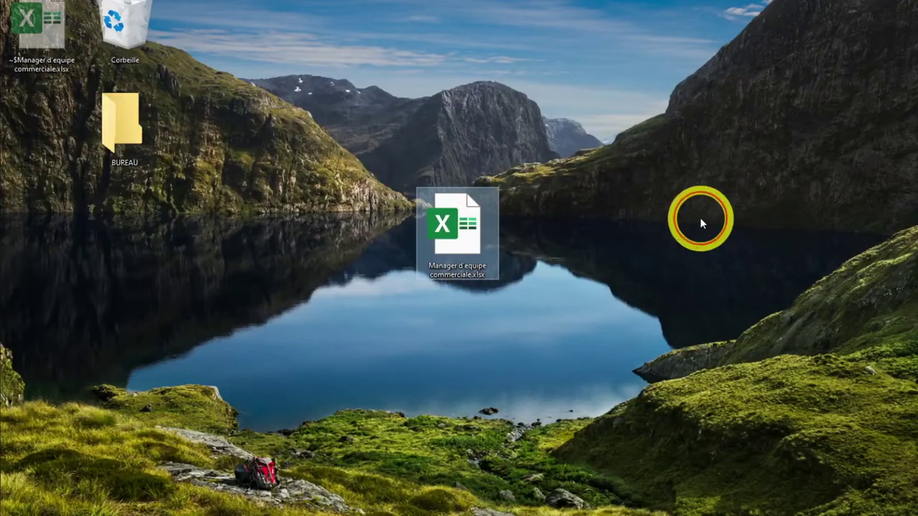
left_click(451, 227)
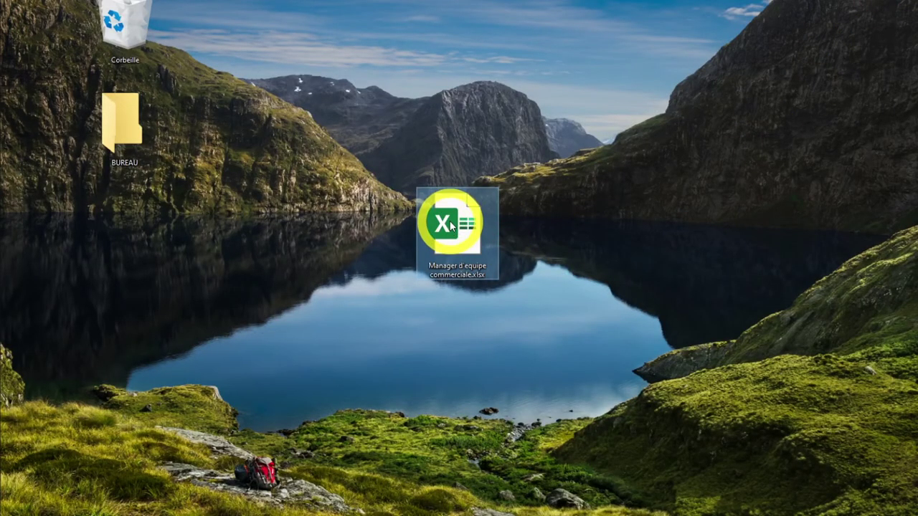
left_click(468, 232)
double_click(468, 231)
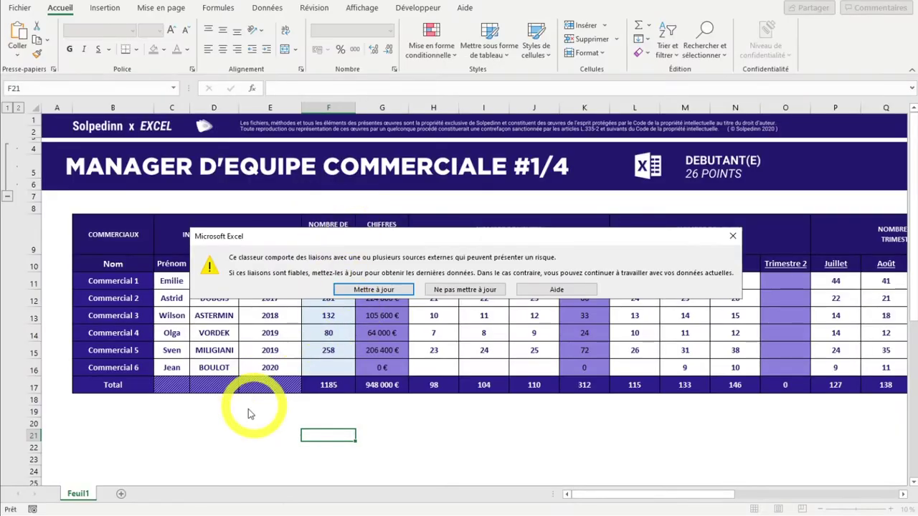
left_click(464, 290)
left_click(377, 445)
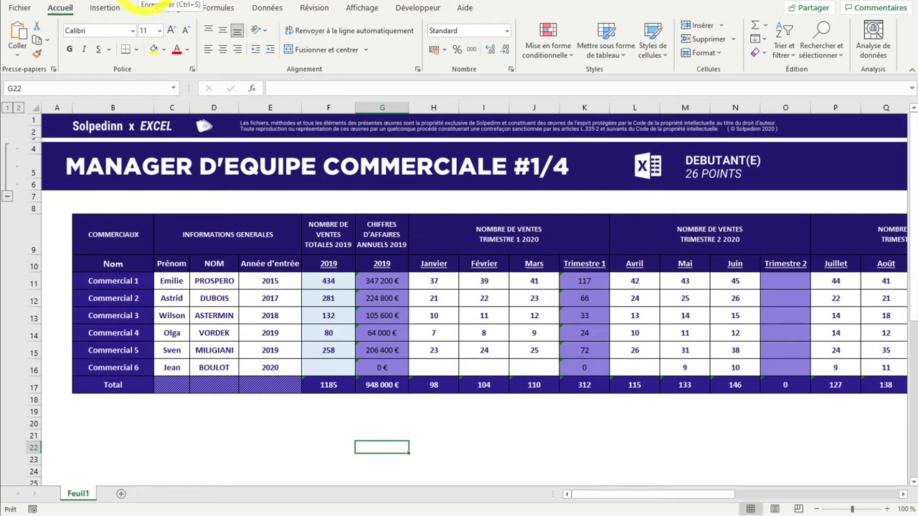
Step: Show and hide the ribbon KeyTips, save with Ctrl+S, then select cell G21
key("alt")
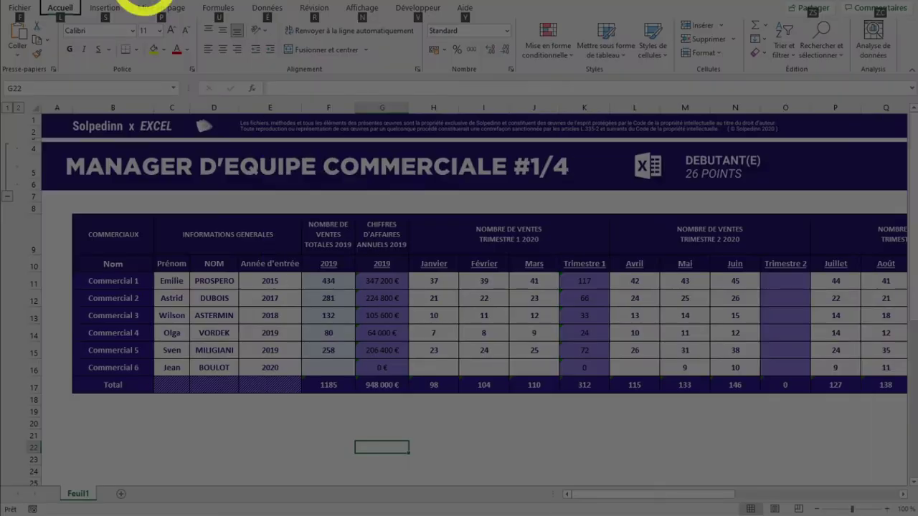
key("alt")
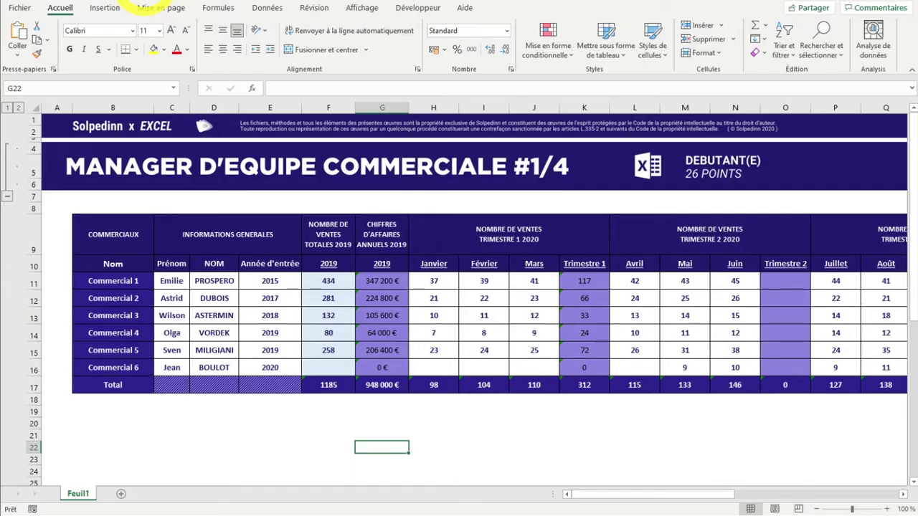
key("ctrl+s")
left_click(357, 435)
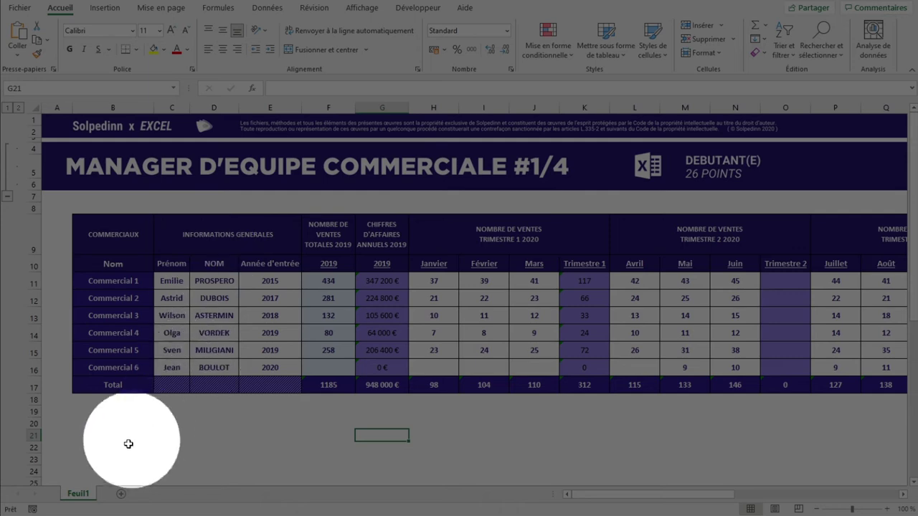
left_click_drag(109, 450, 132, 437)
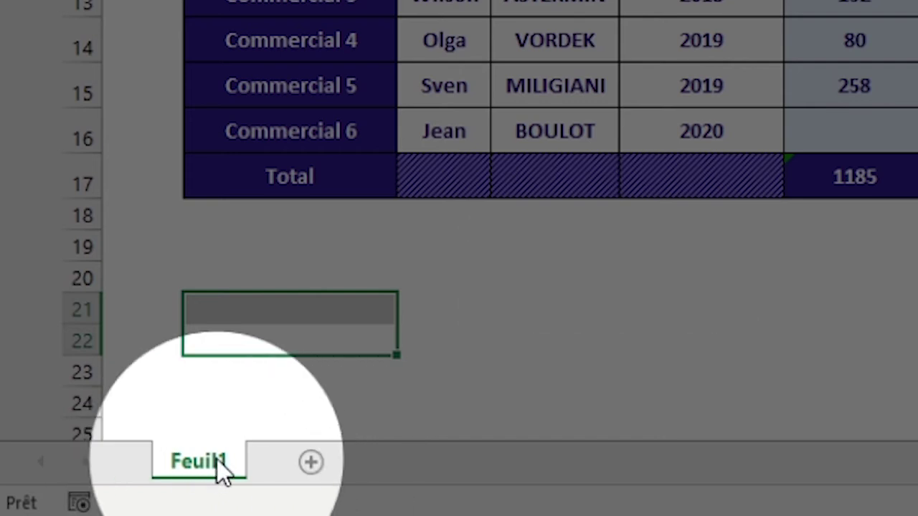
left_click(306, 465)
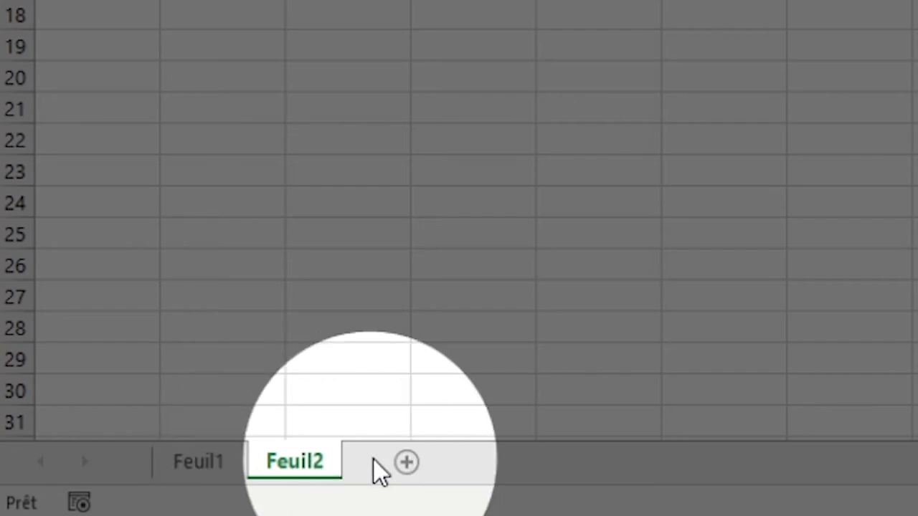
left_click(409, 465)
left_click(503, 465)
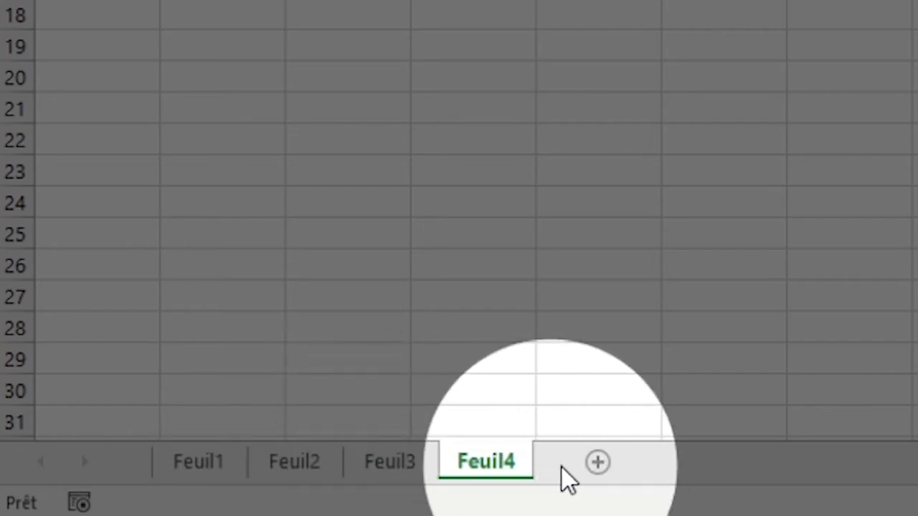
left_click(597, 463)
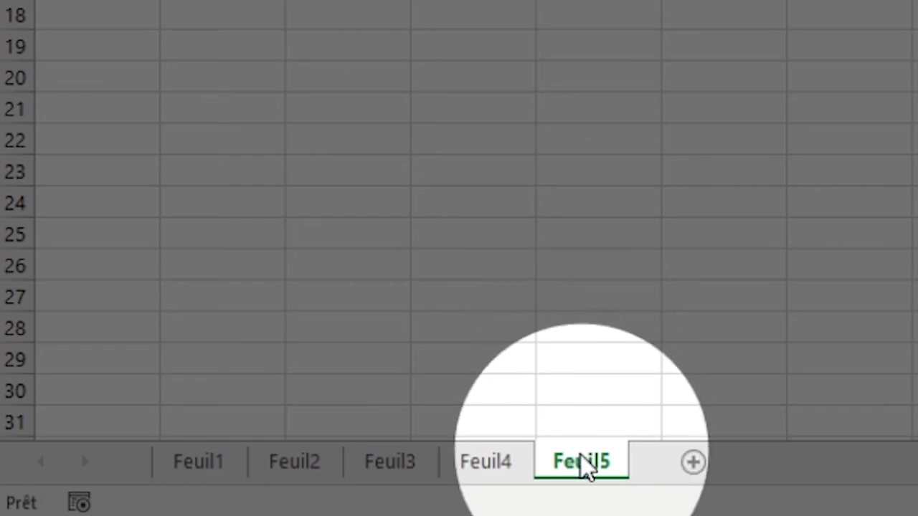
right_click(582, 466)
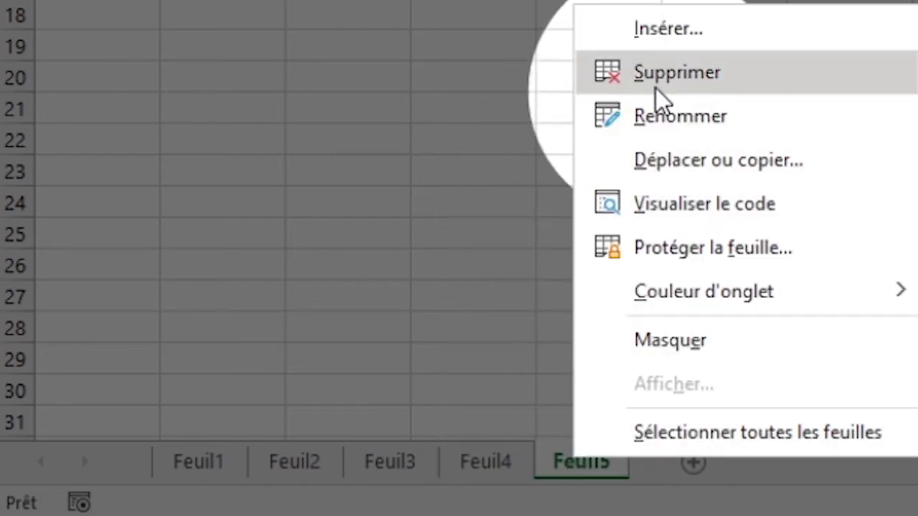
left_click(631, 80)
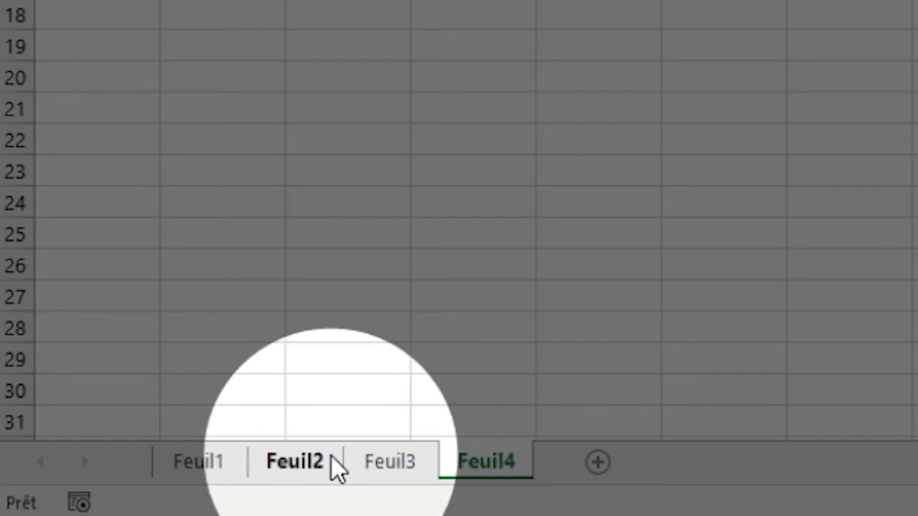
left_click(304, 464, "shift")
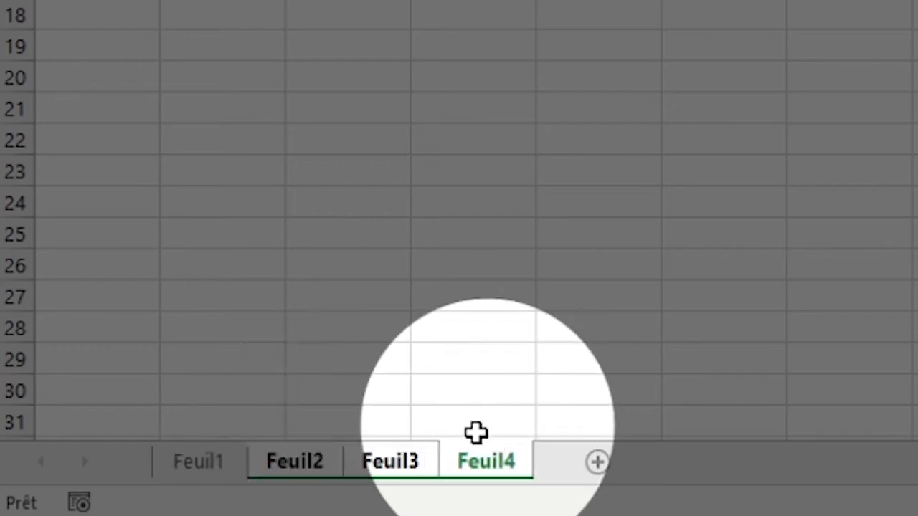
left_click(476, 431)
key("Left")
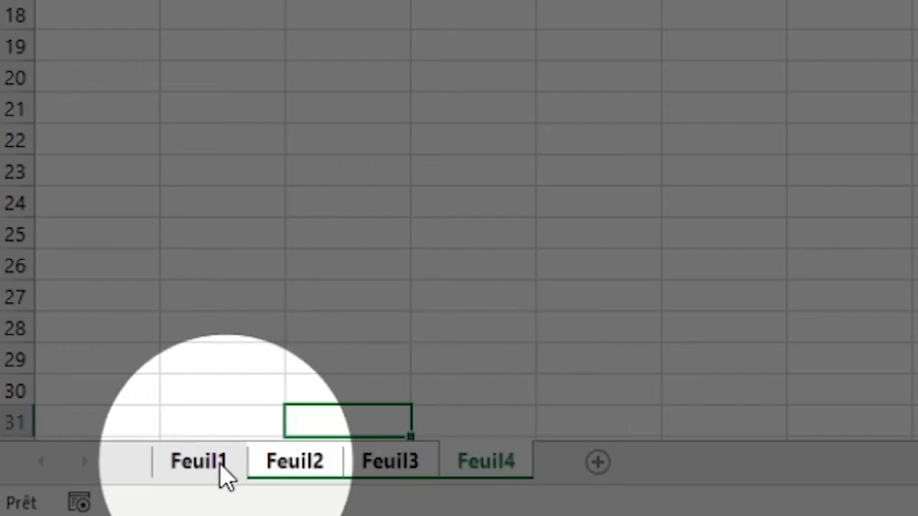
left_click(220, 463)
left_click(476, 462)
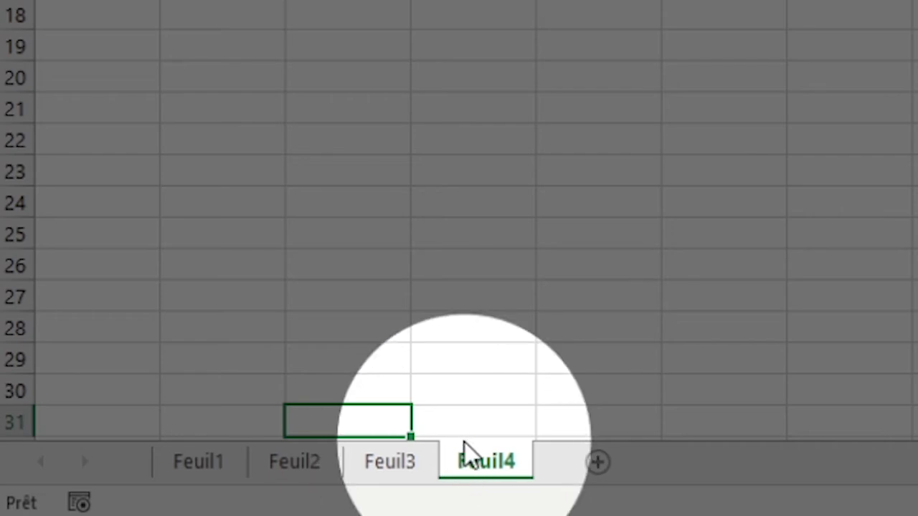
left_click(262, 474, "ctrl")
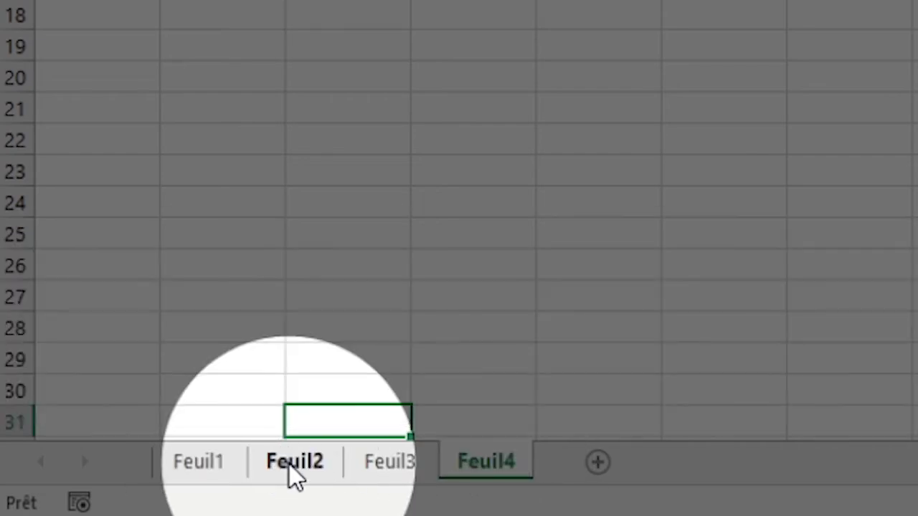
left_click(292, 474, "shift")
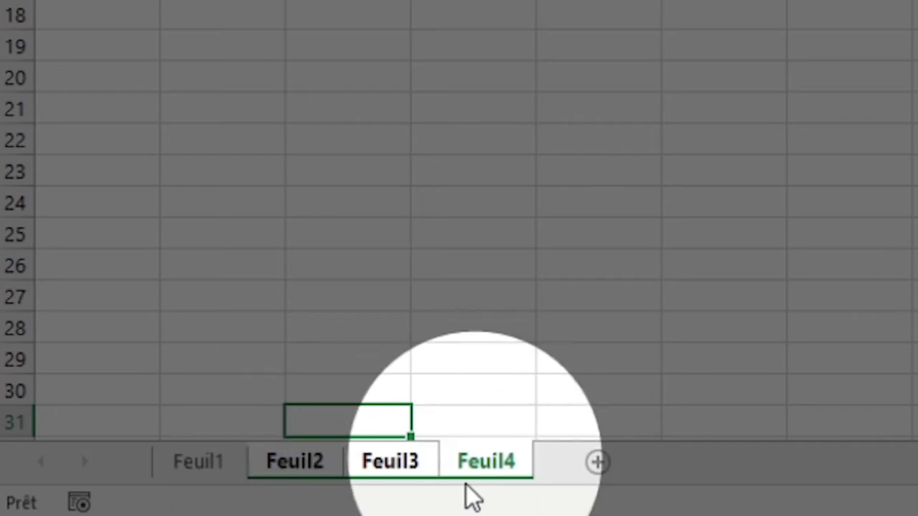
right_click(402, 465)
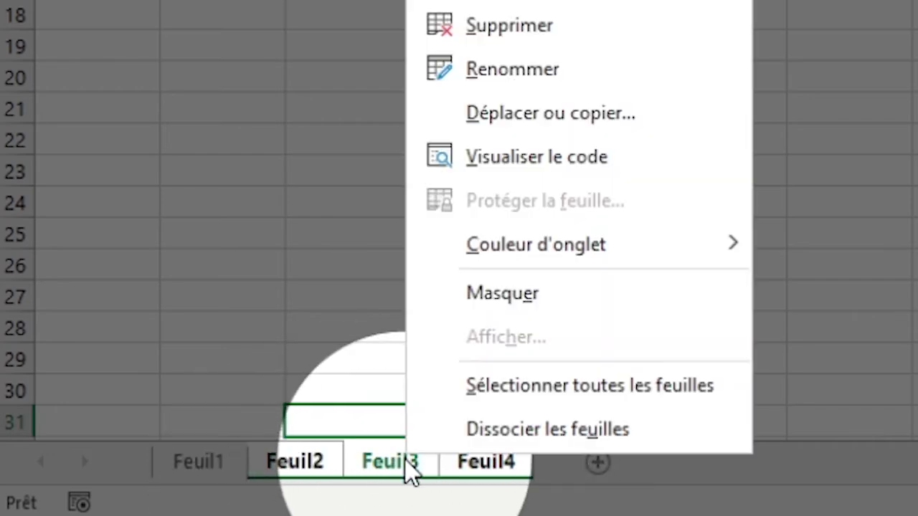
left_click(529, 29)
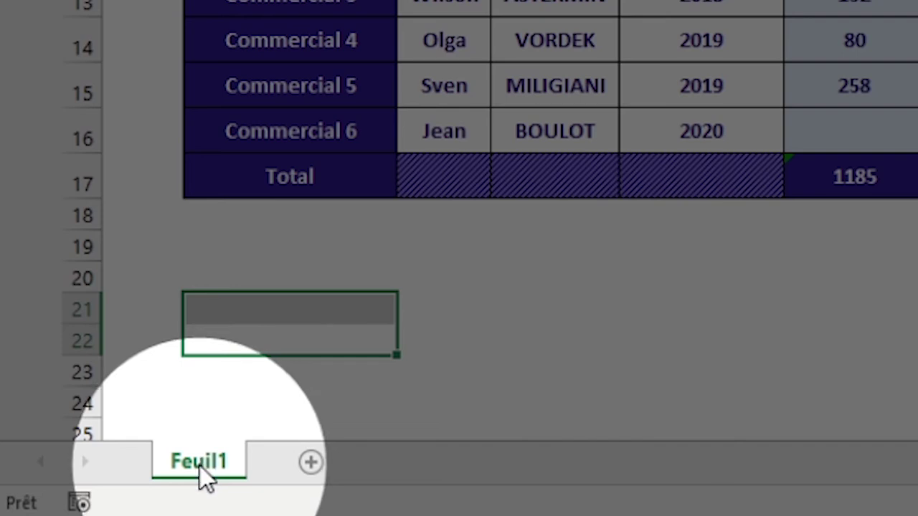
Step: Rename sheet Feuil1 to 'TABLEAU DE BORD'
double_click(200, 464)
type("TABLEAU D")
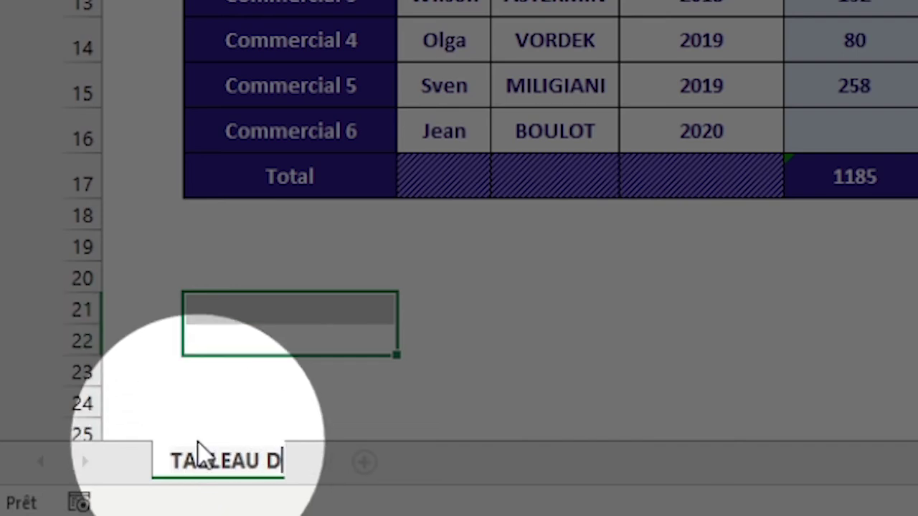
type("E BORD")
key("Return")
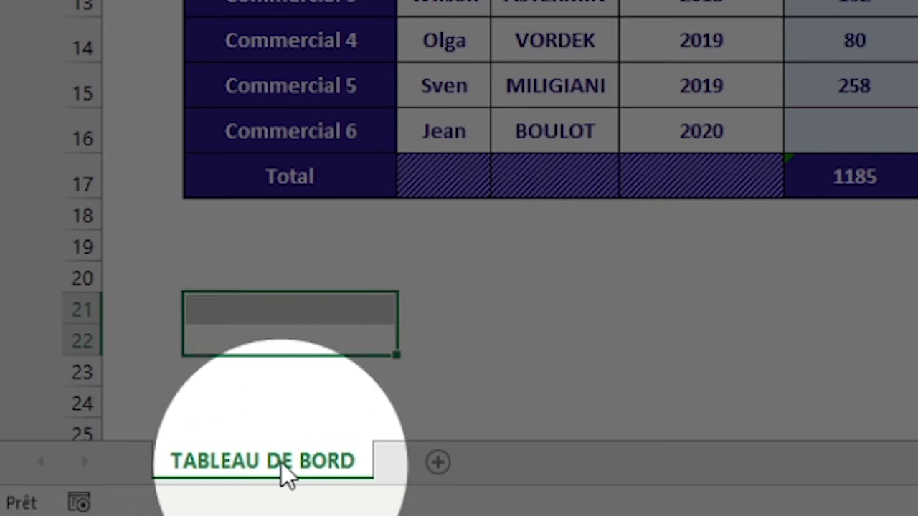
Step: Colour the TABLEAU DE BORD sheet tab dark red
right_click(301, 459)
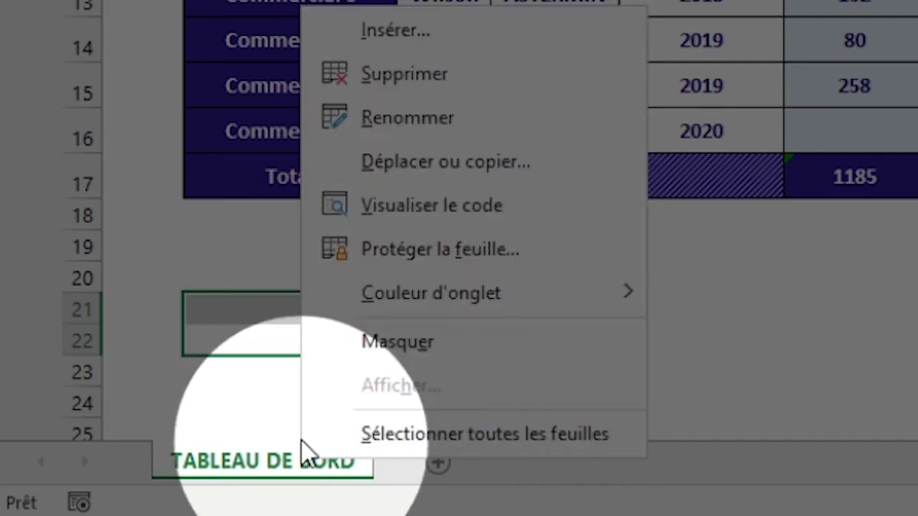
right_click(261, 466)
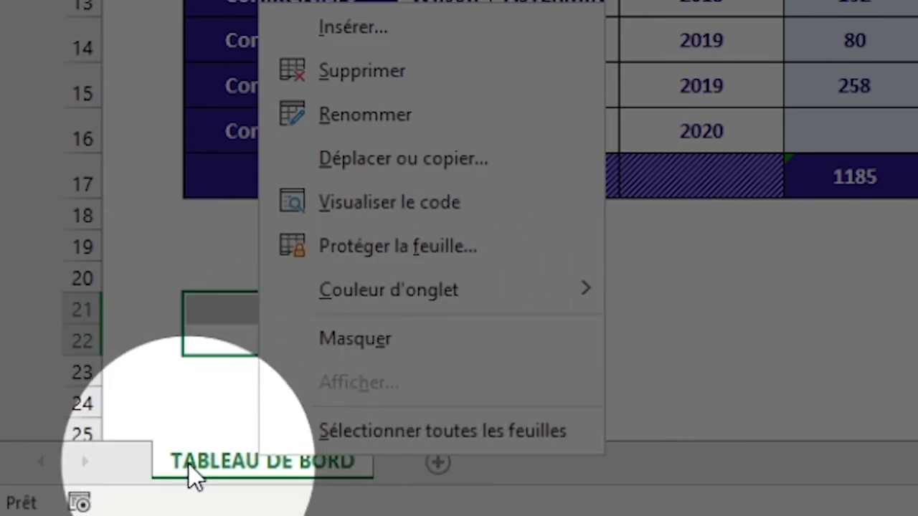
mouse_move(430, 293)
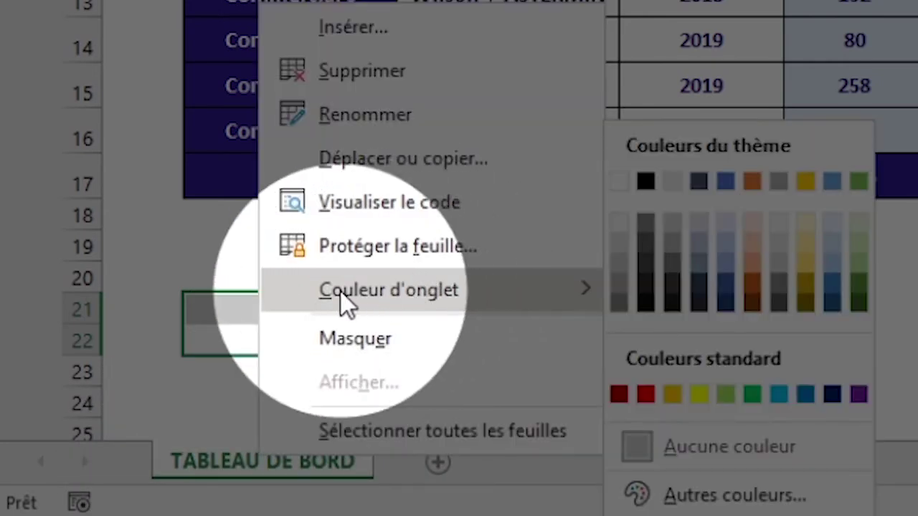
left_click(618, 394)
left_click(526, 342)
Step: Add a new blank sheet Feuil6, then return to TABLEAU DE BORD
left_click(449, 462)
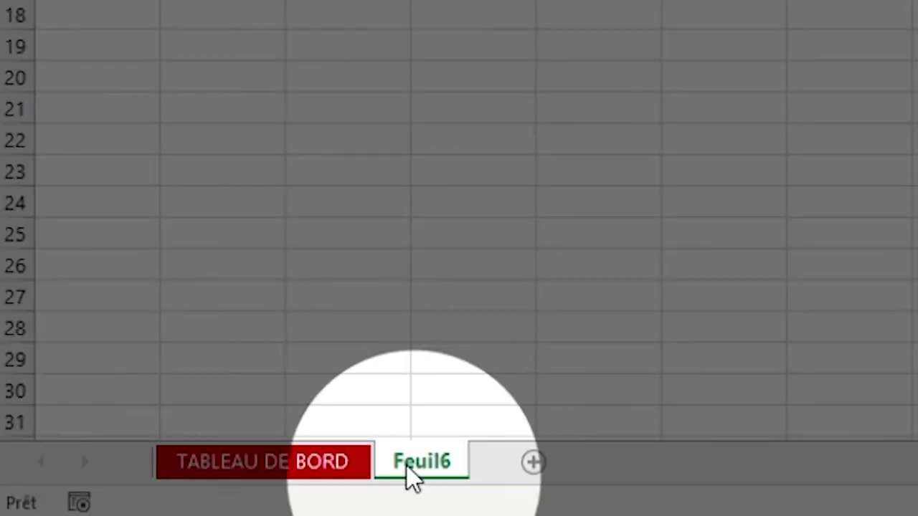
left_click(272, 463)
left_click(201, 371)
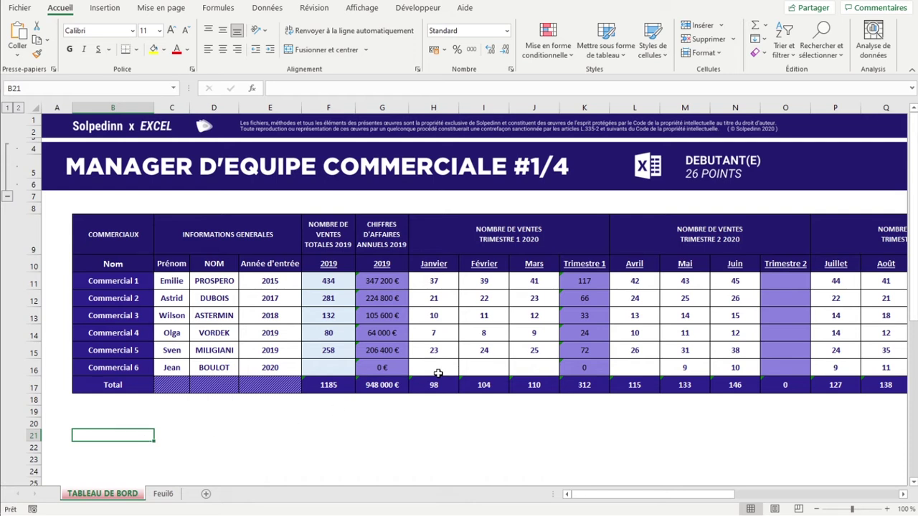
scroll(412, 339, "down", 2, "ctrl")
scroll(332, 153, "up", 1, "ctrl")
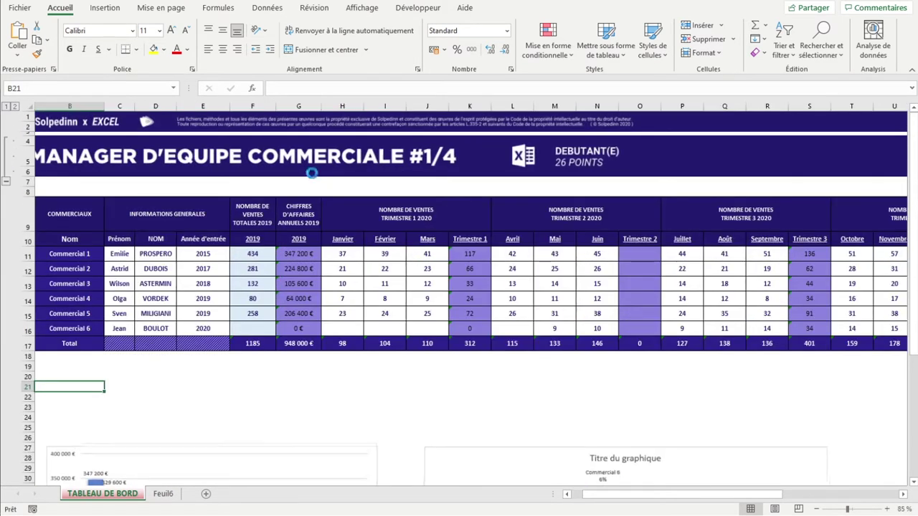
scroll(301, 215, "up", 1, "ctrl")
left_click_drag(206, 428, 43, 424)
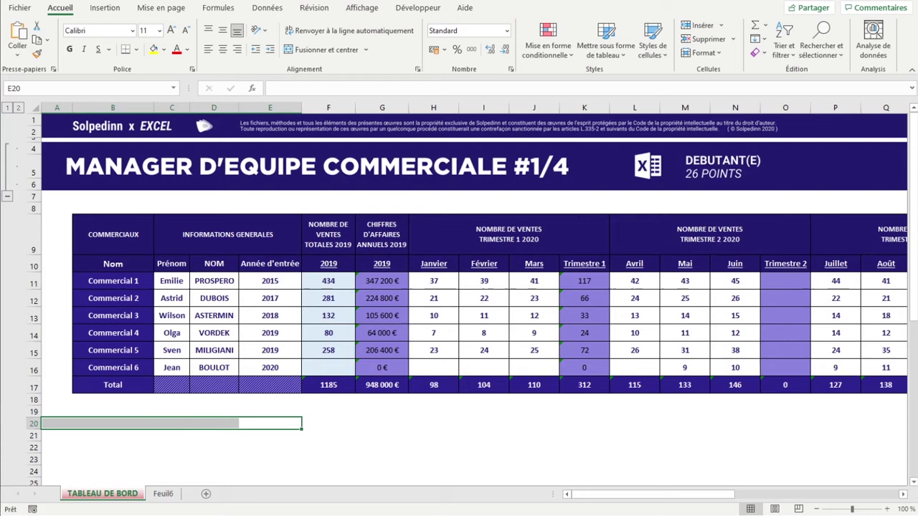
left_click(32, 334)
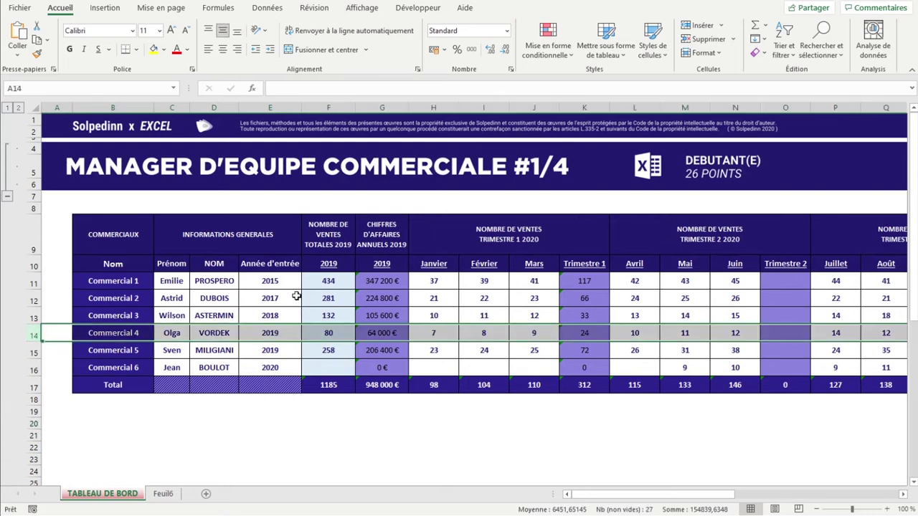
left_click(382, 106, "ctrl")
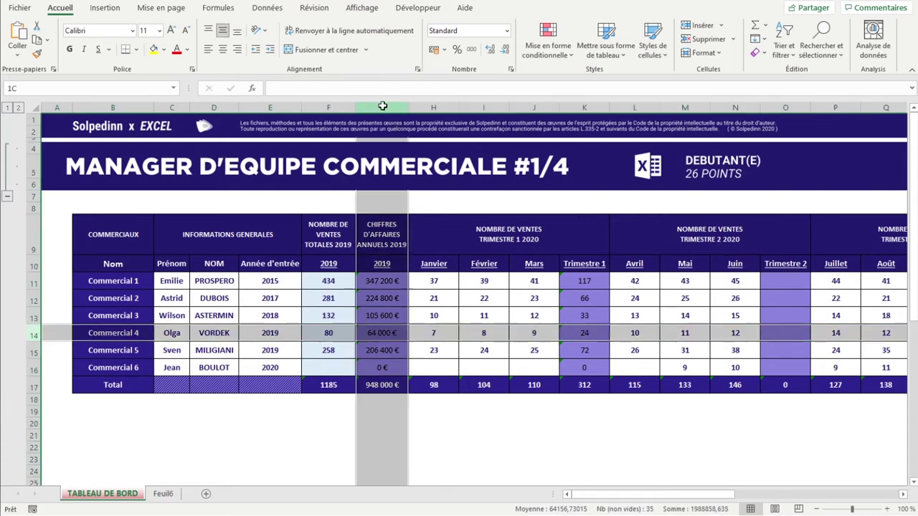
left_click(385, 333)
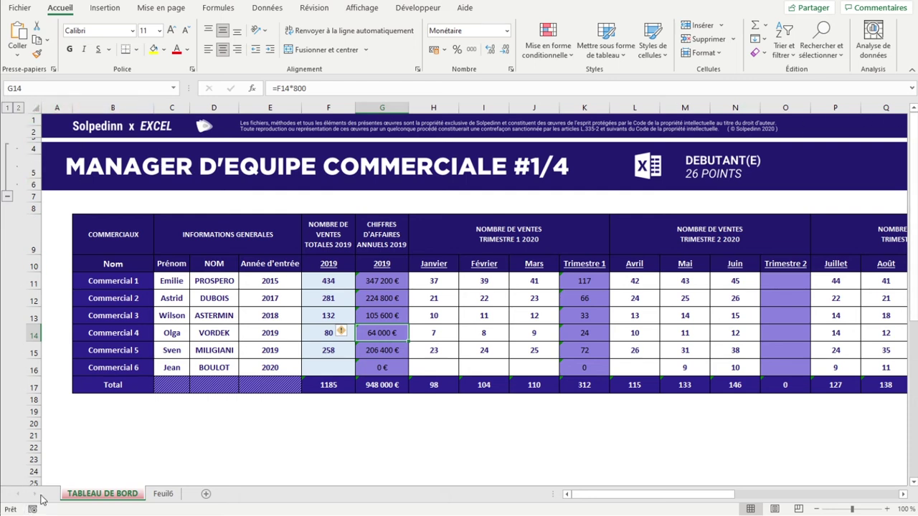
left_click(406, 414)
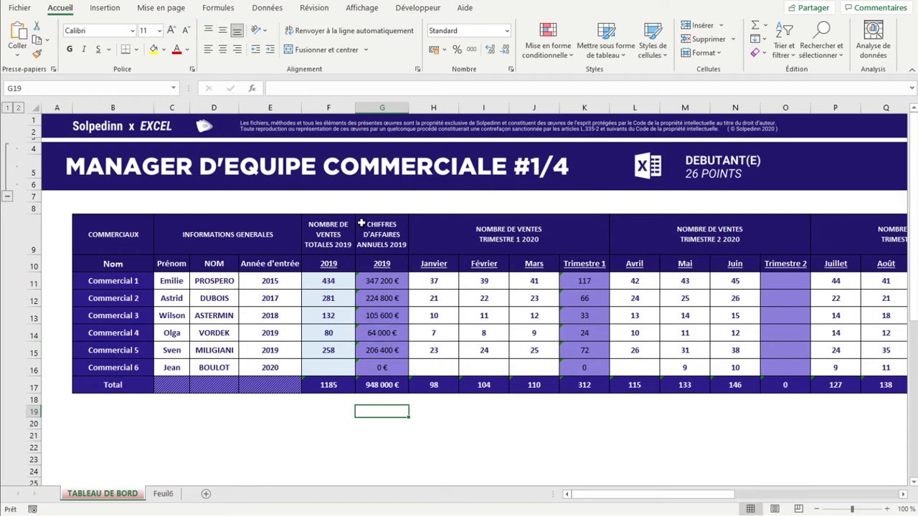
left_click(387, 333)
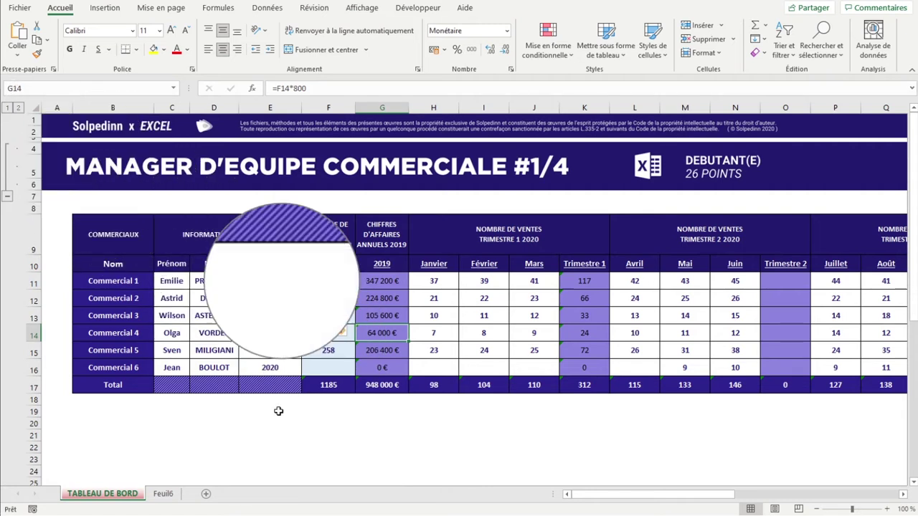
Step: Insert an entire column at cell Z12 through the Insert dialog, then undo it
left_click_drag(595, 494, 723, 497)
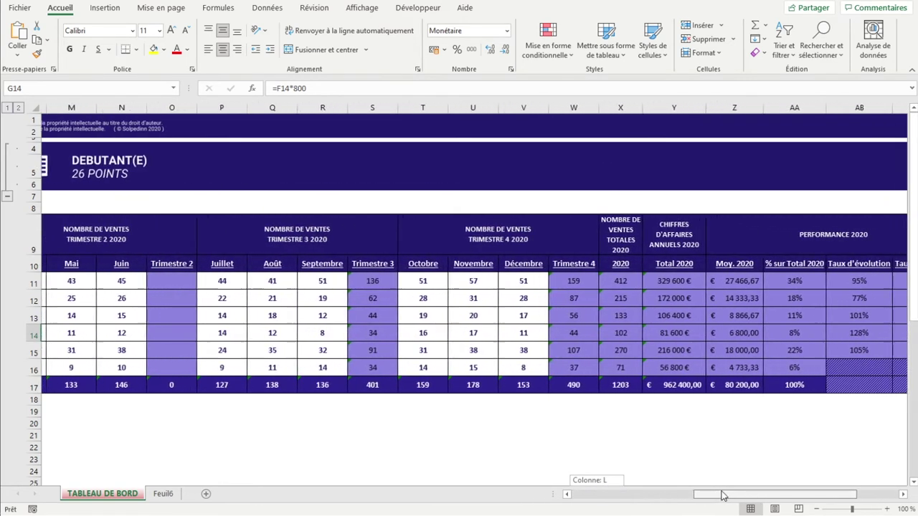
left_click_drag(723, 497, 721, 496)
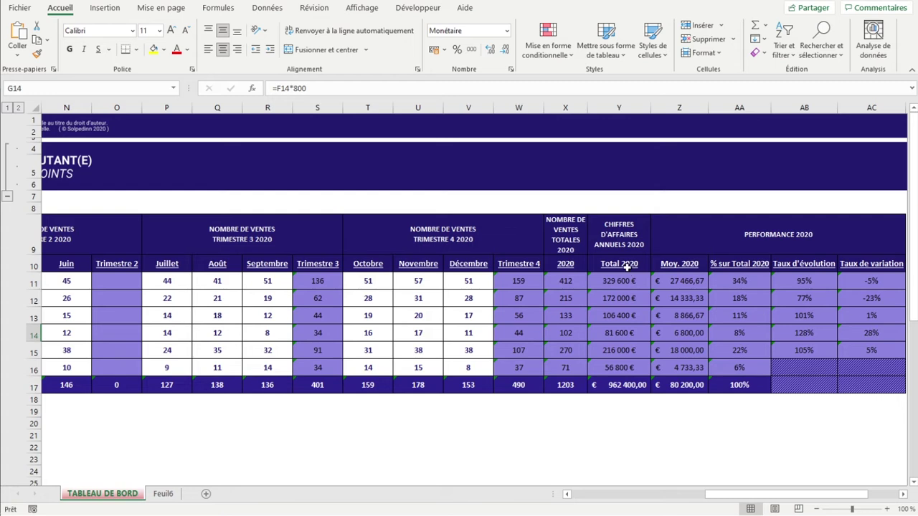
left_click(624, 109)
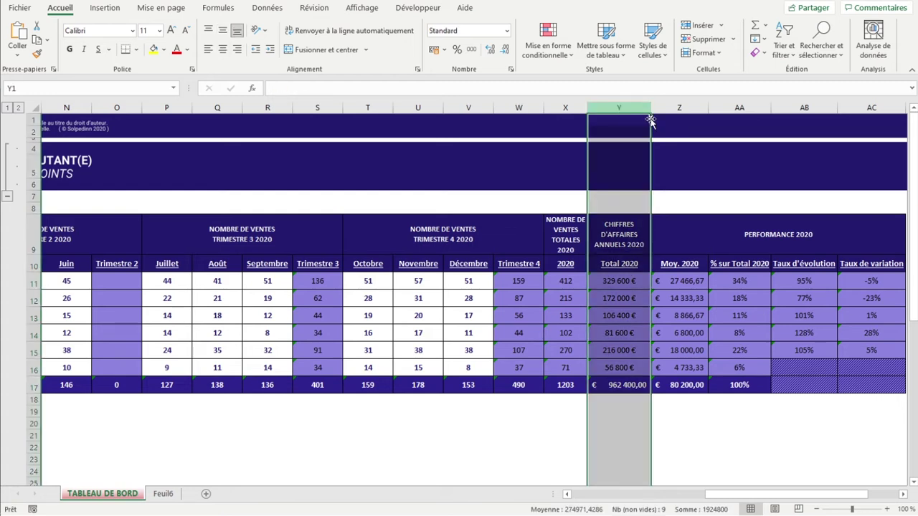
left_click(687, 104)
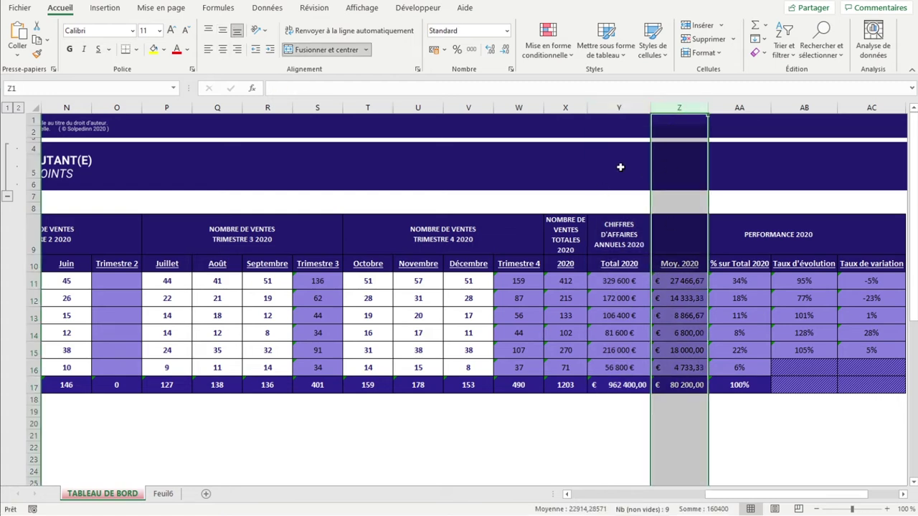
left_click(618, 454)
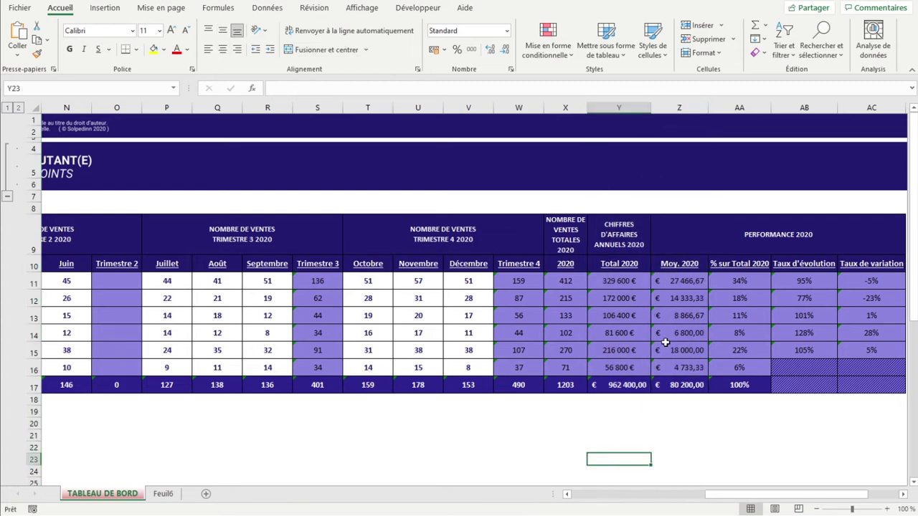
right_click(660, 295)
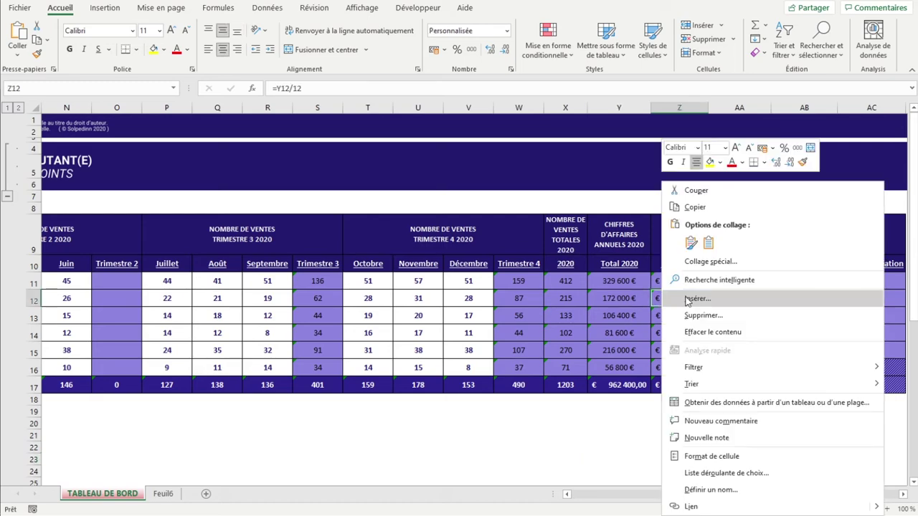
left_click(695, 298)
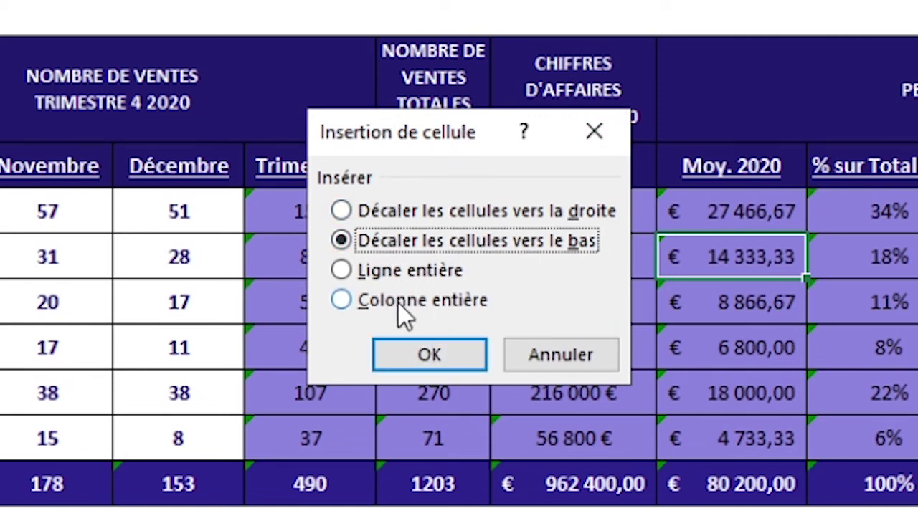
left_click(342, 302)
left_click(456, 369)
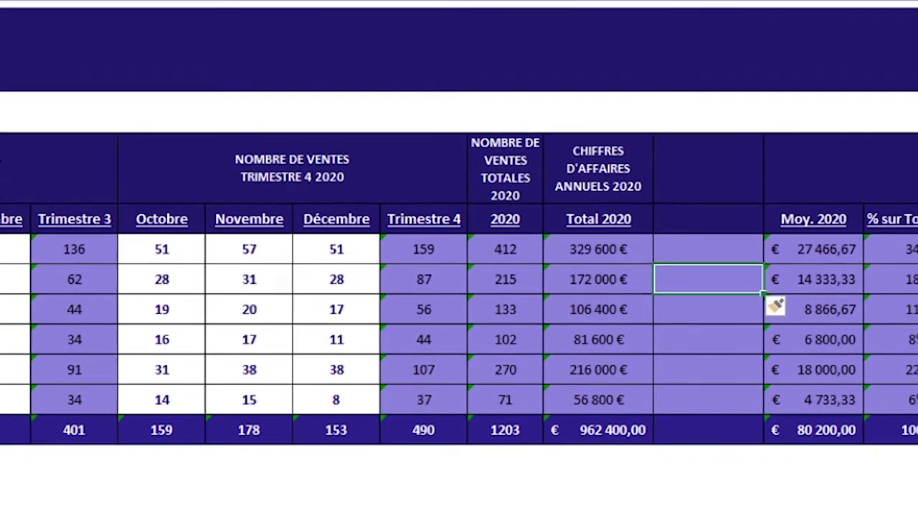
left_click(683, 107)
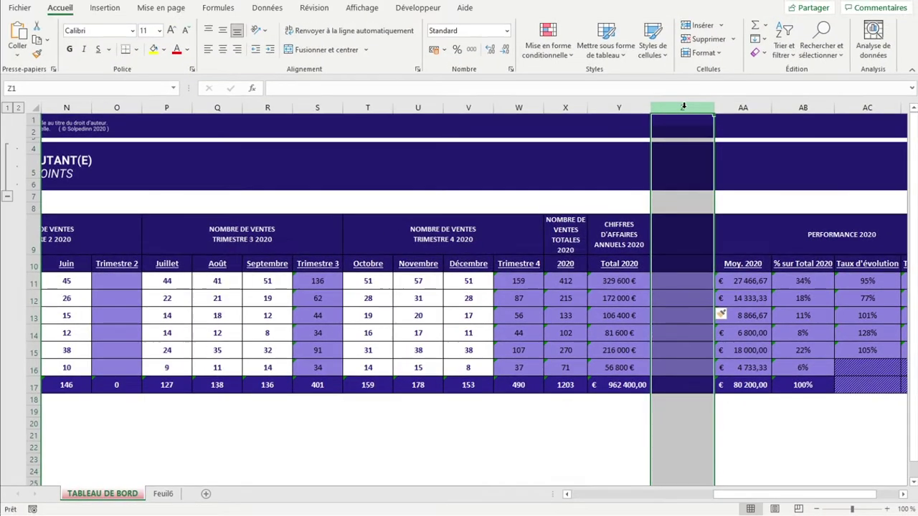
left_click(759, 433)
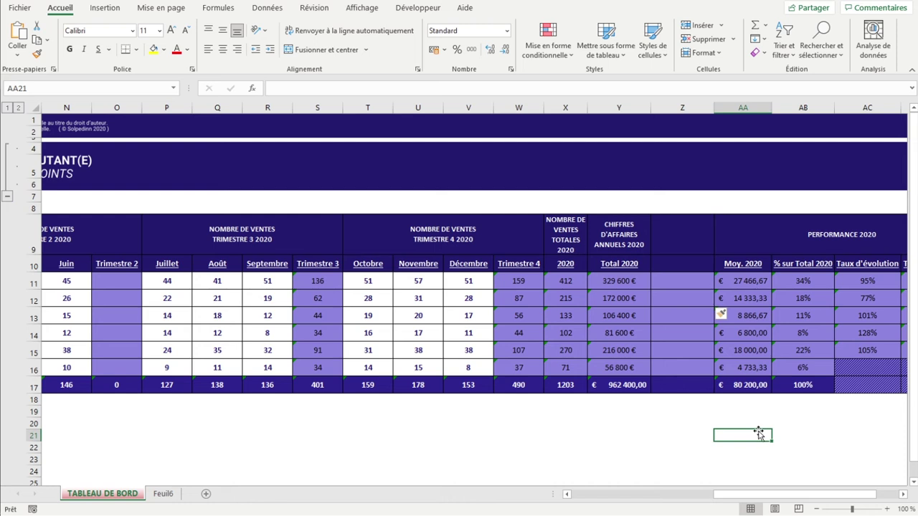
key("ctrl+z")
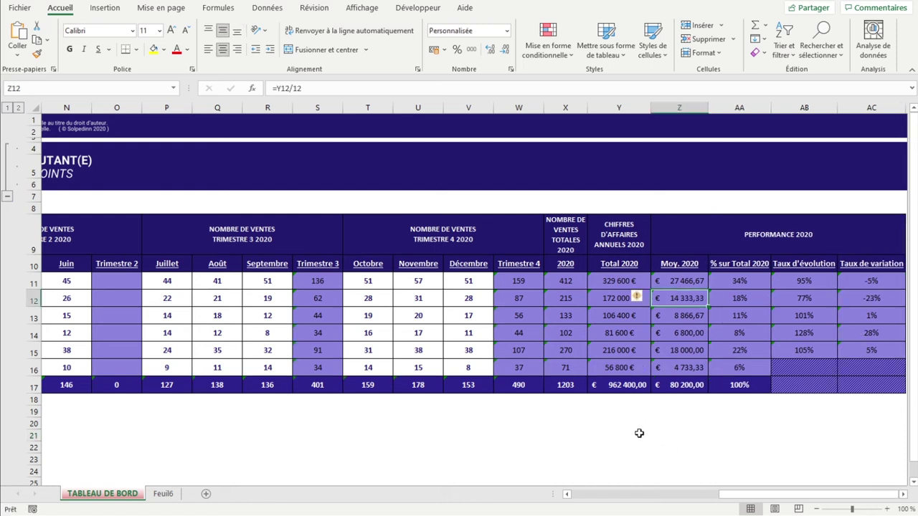
Step: Insert an empty column Z before Moy. 2020 from the column header menu
left_click(669, 105)
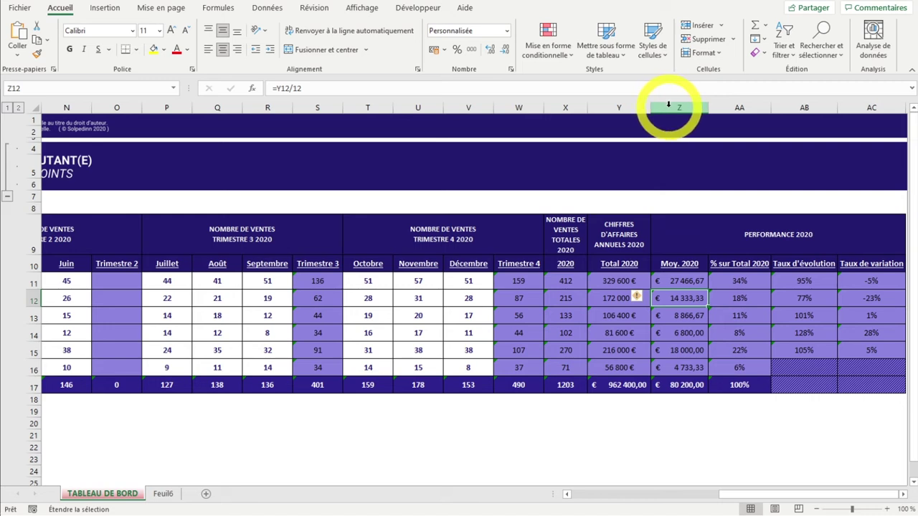
right_click(669, 106)
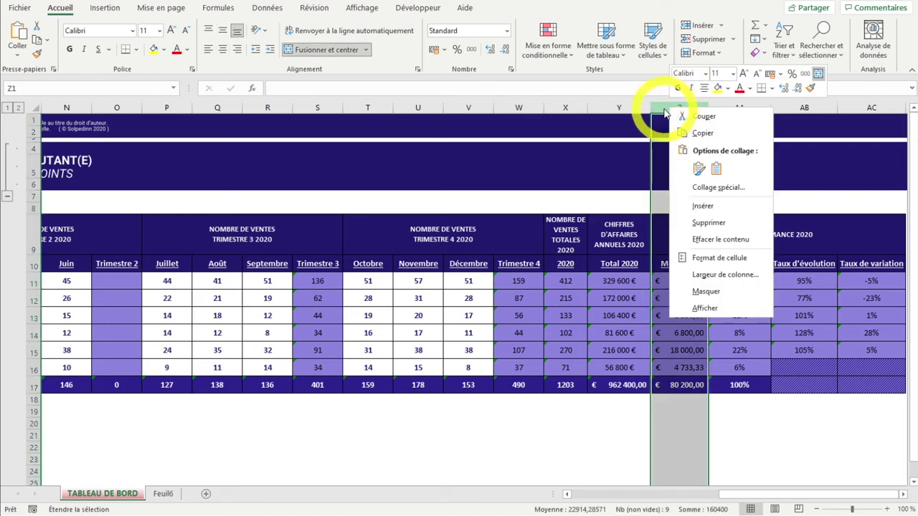
right_click(665, 109)
left_click(698, 207)
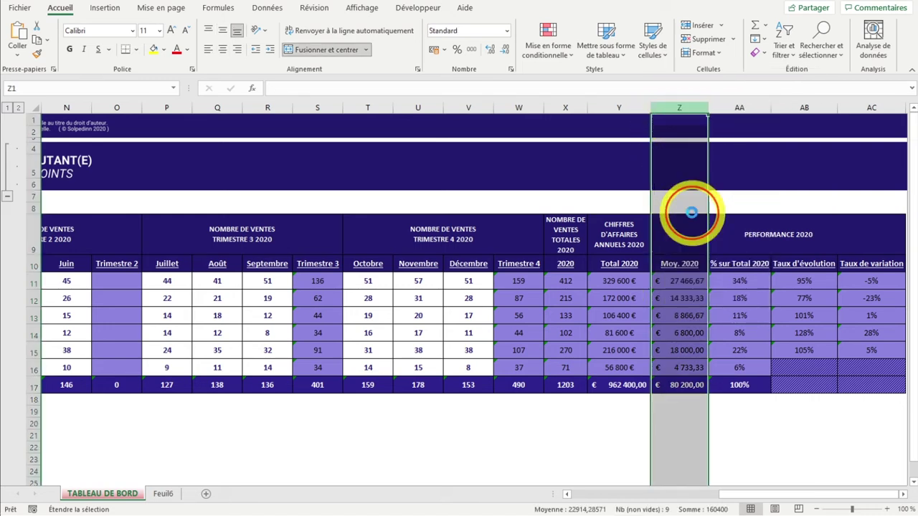
left_click(694, 316)
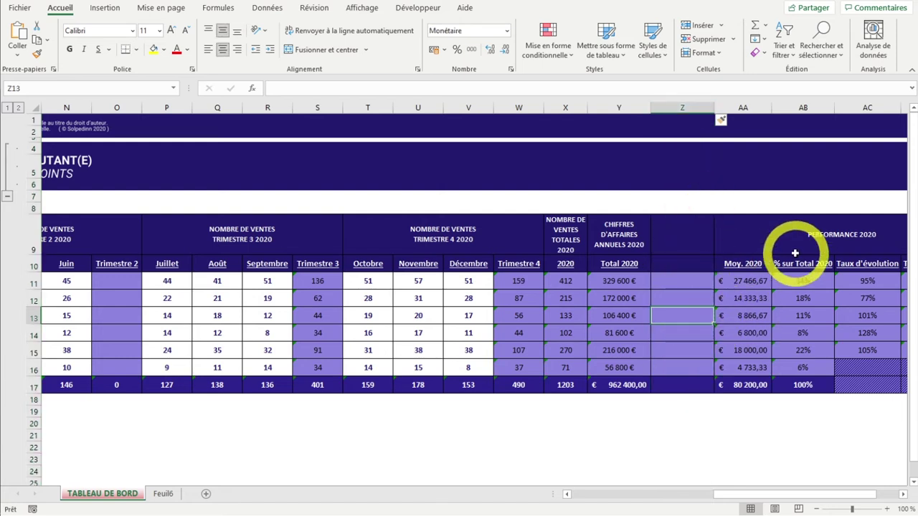
left_click(678, 108)
left_click_drag(380, 446, 43, 446)
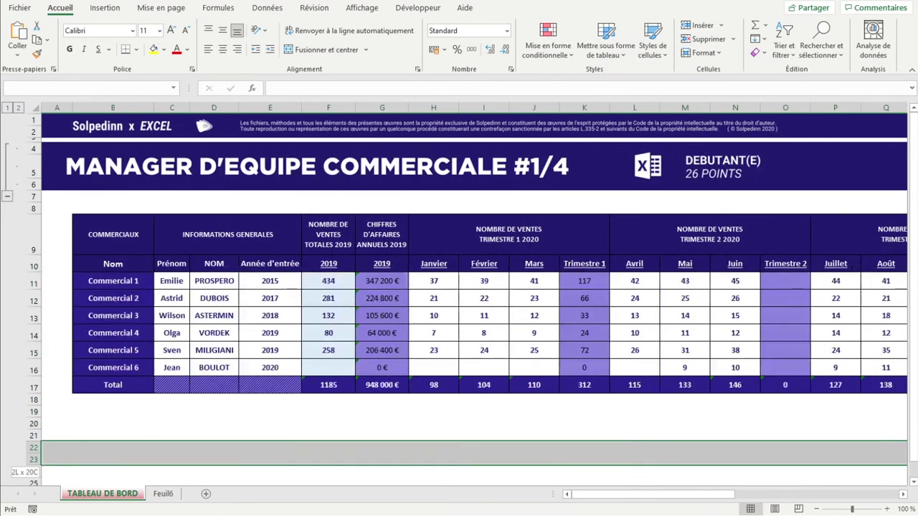
Step: Insert a blank row 17 from the row header, pushing Total down to row 18
left_click(172, 423)
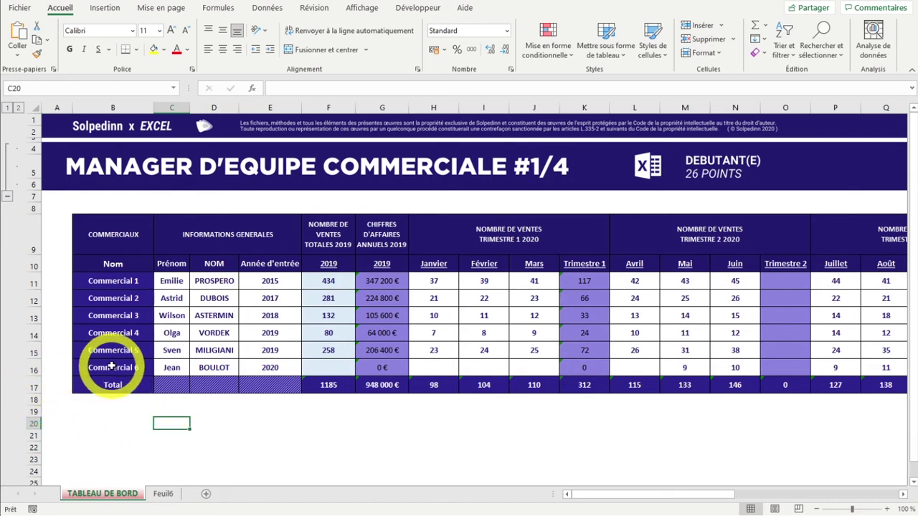
left_click(33, 387)
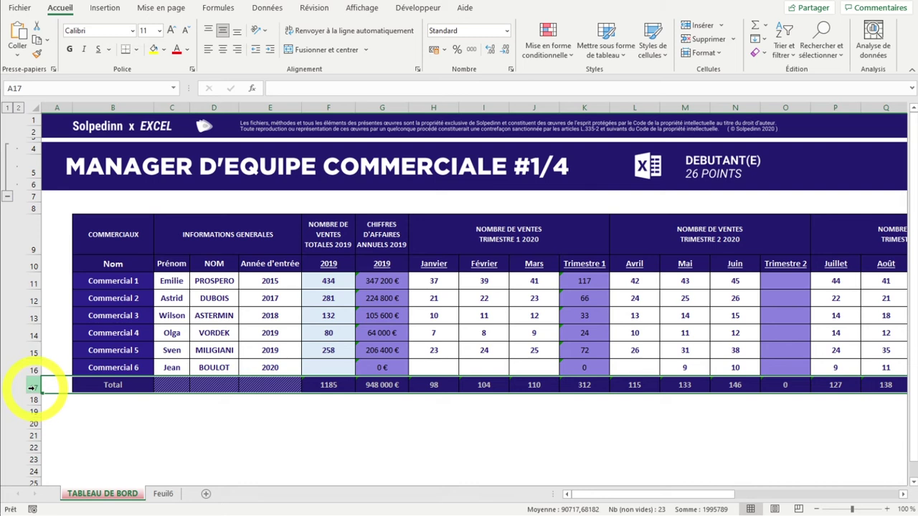
left_click_drag(31, 388, 24, 402)
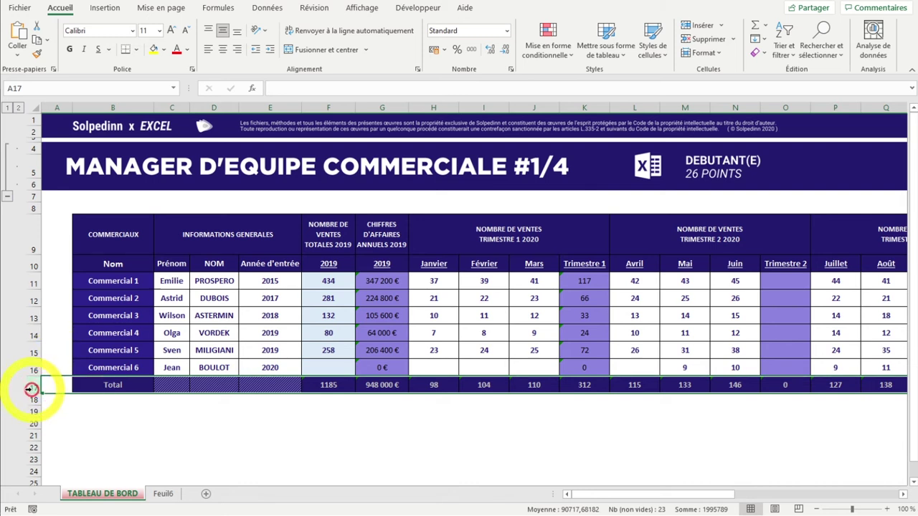
right_click(34, 386)
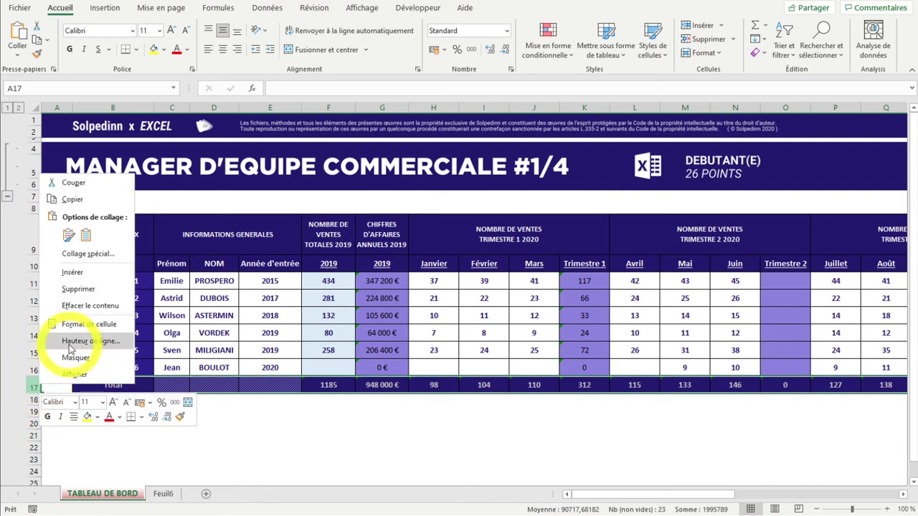
left_click(92, 280)
left_click(118, 401)
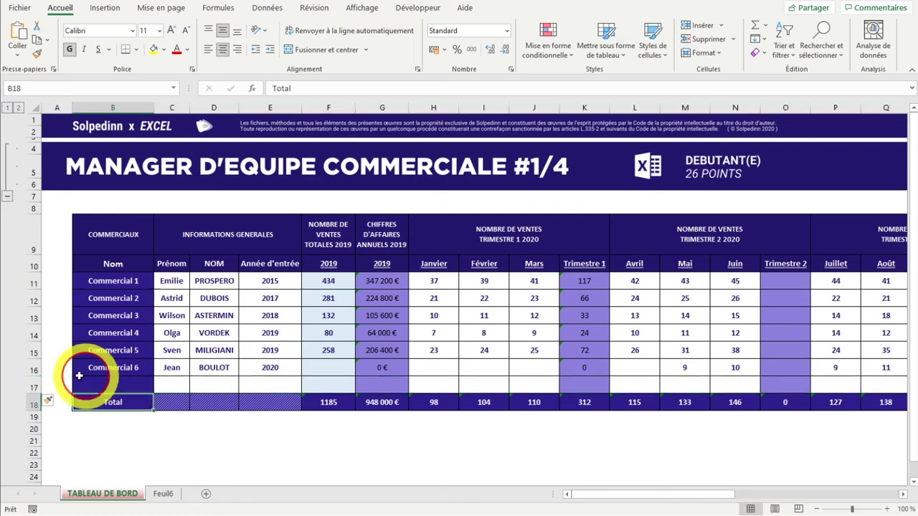
left_click(28, 383)
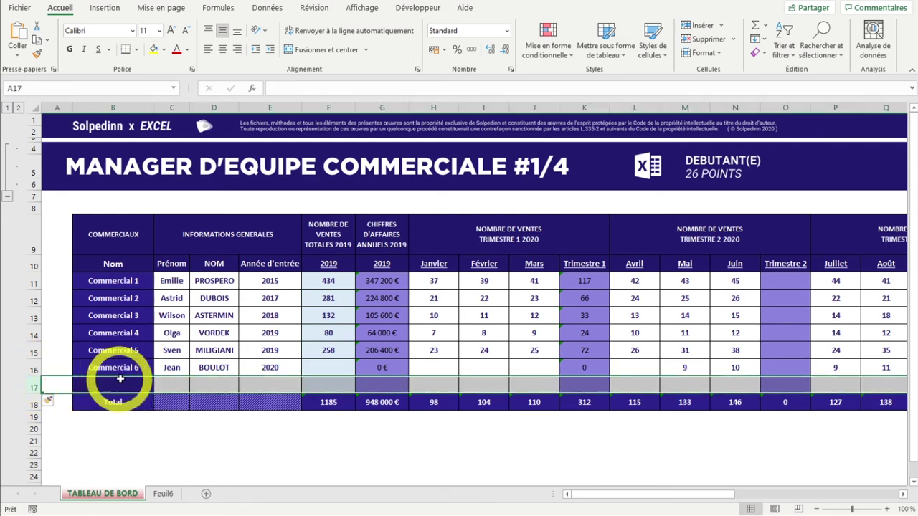
left_click(329, 441)
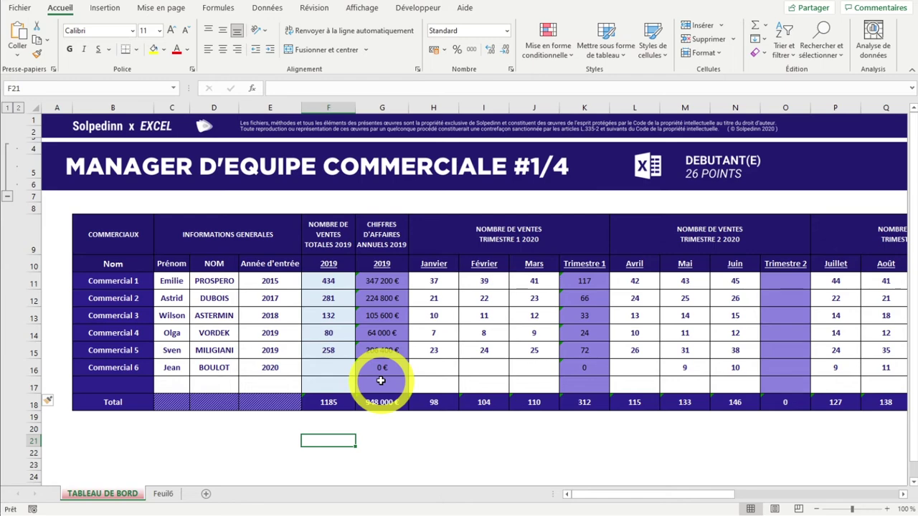
left_click(387, 385)
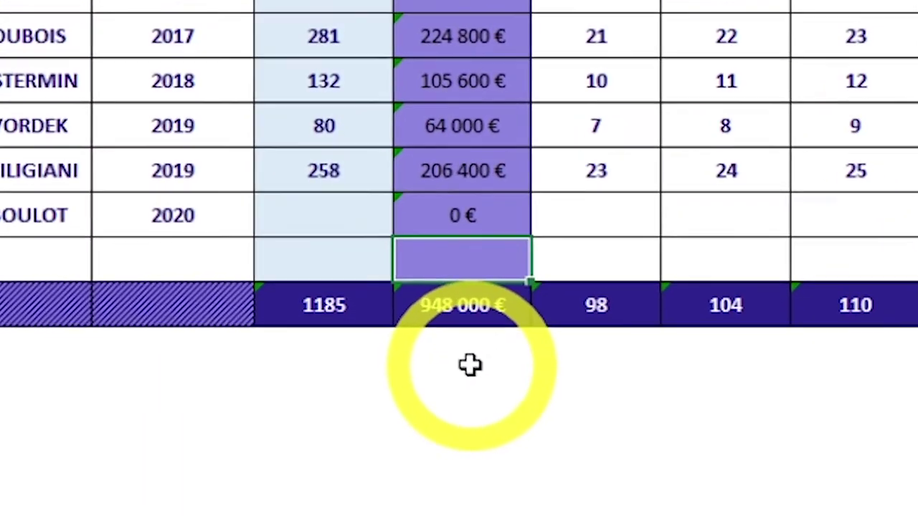
type("aiouzei")
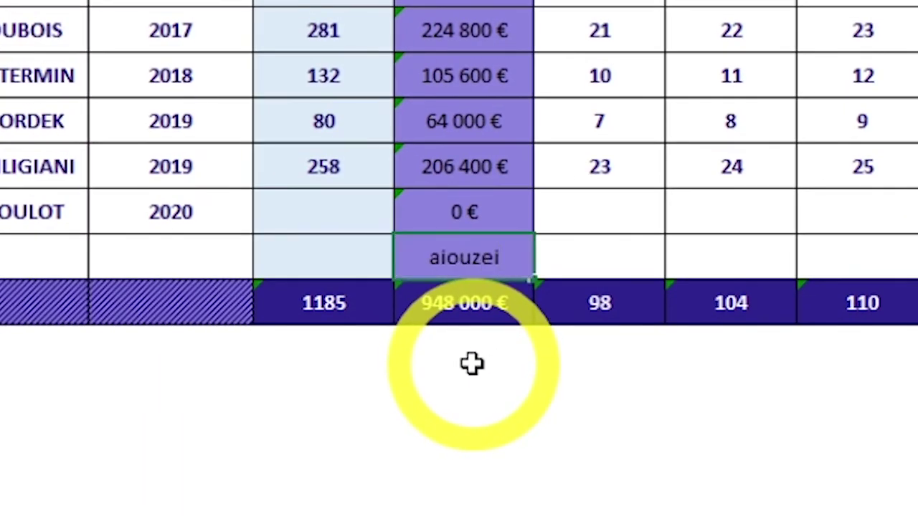
key("Return")
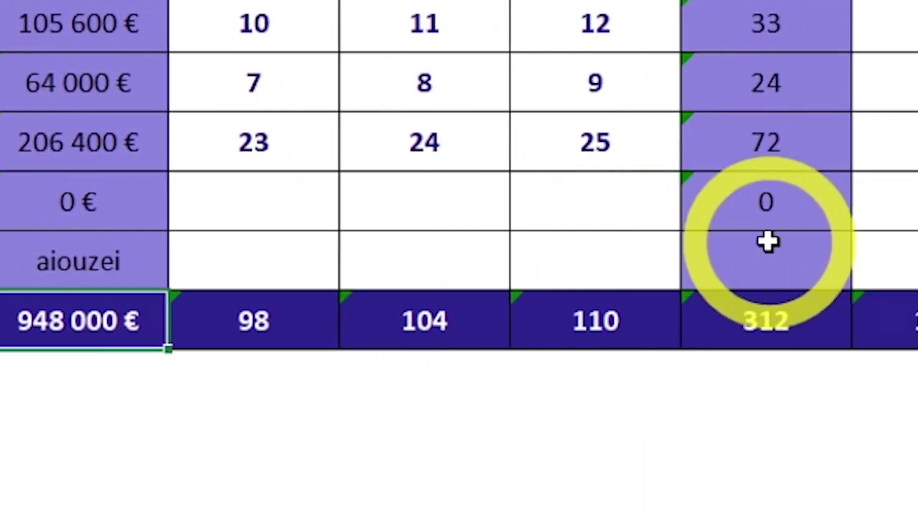
left_click(767, 243)
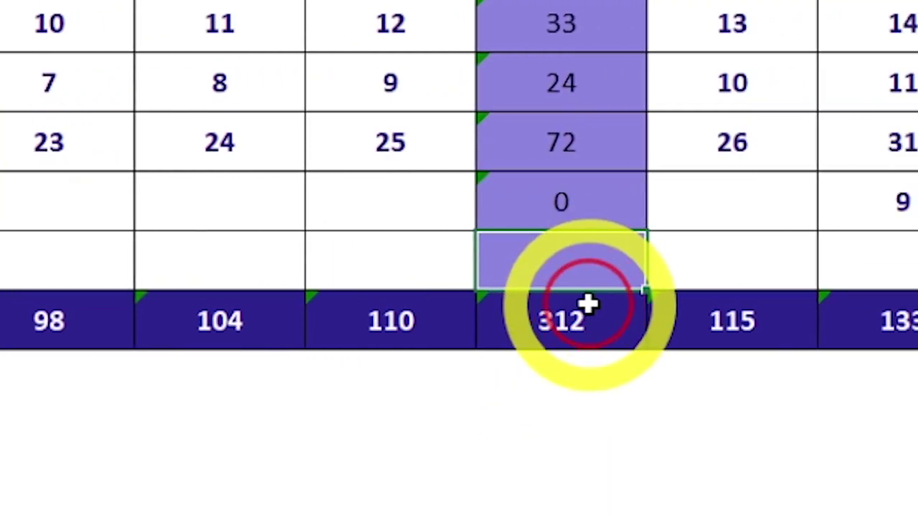
type("1968712")
key("Tab")
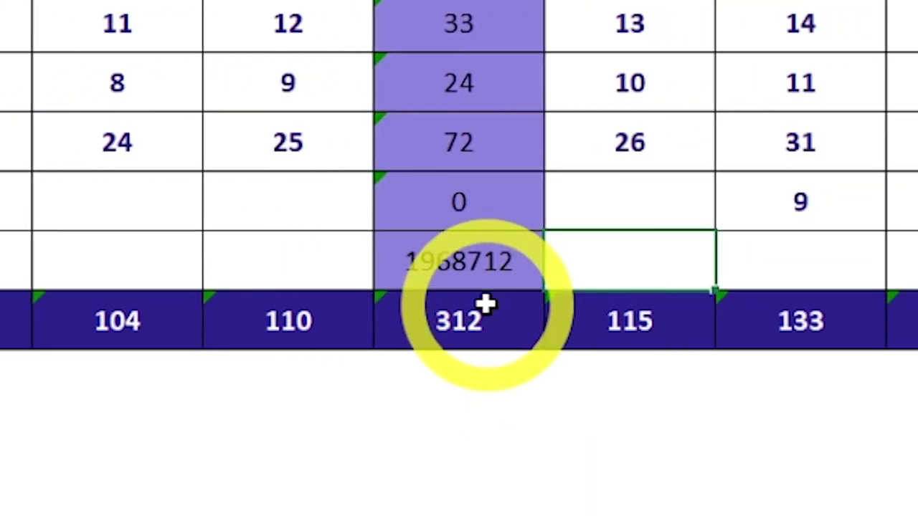
key("Right")
key("Right")
key("Right")
key("shift+Right")
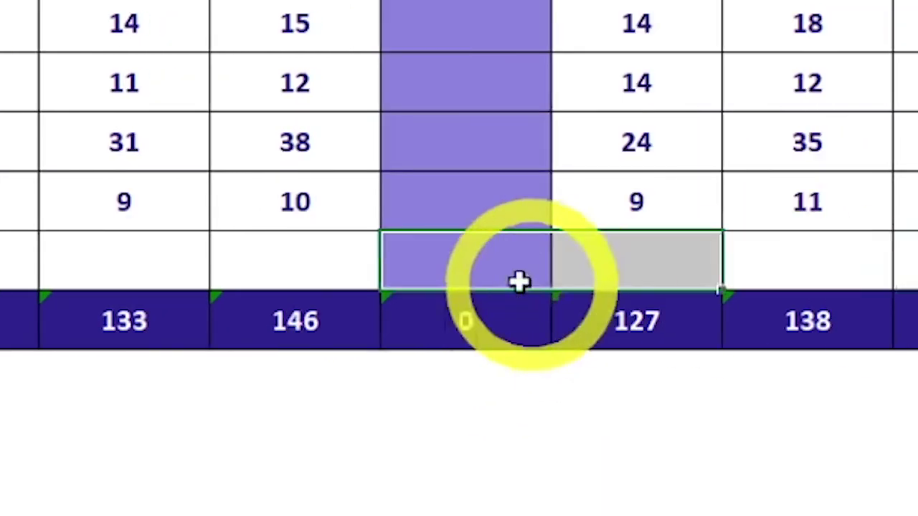
left_click(640, 261)
type("19/09/2021")
key("Tab")
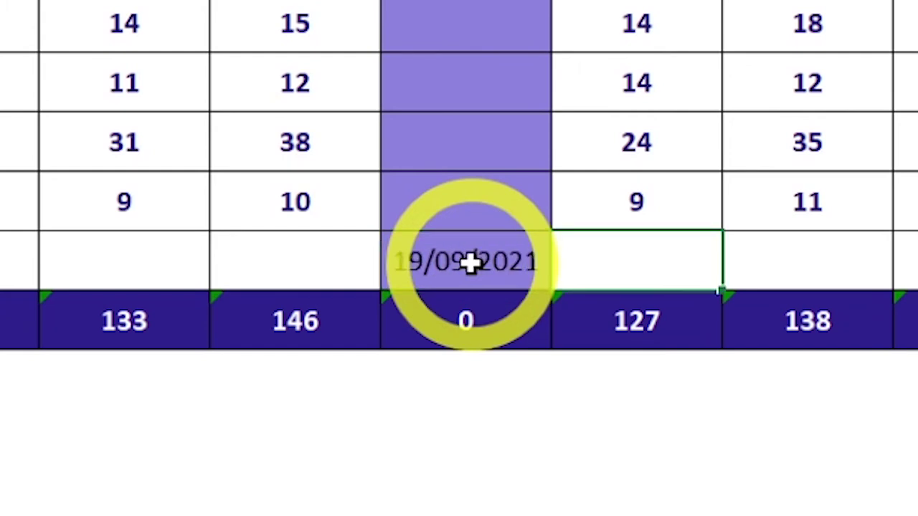
key("Right")
key("Right")
key("Right")
type("10")
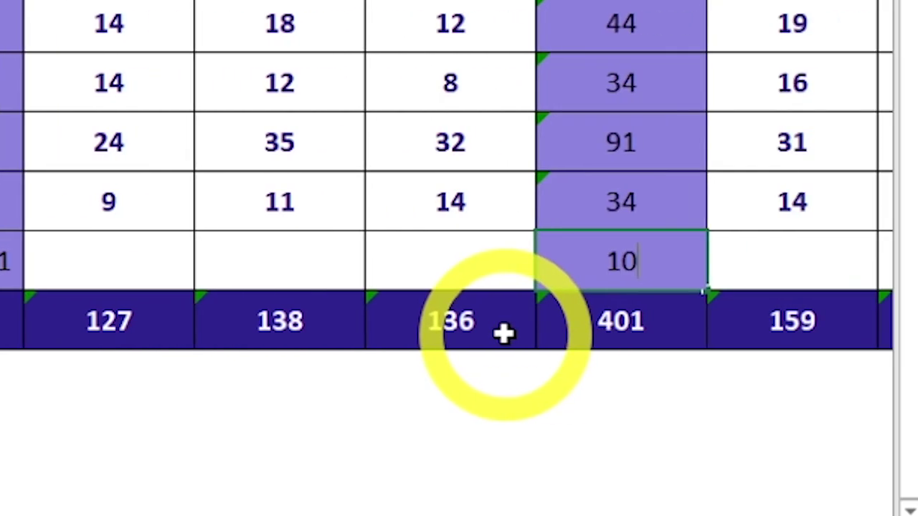
key("Return")
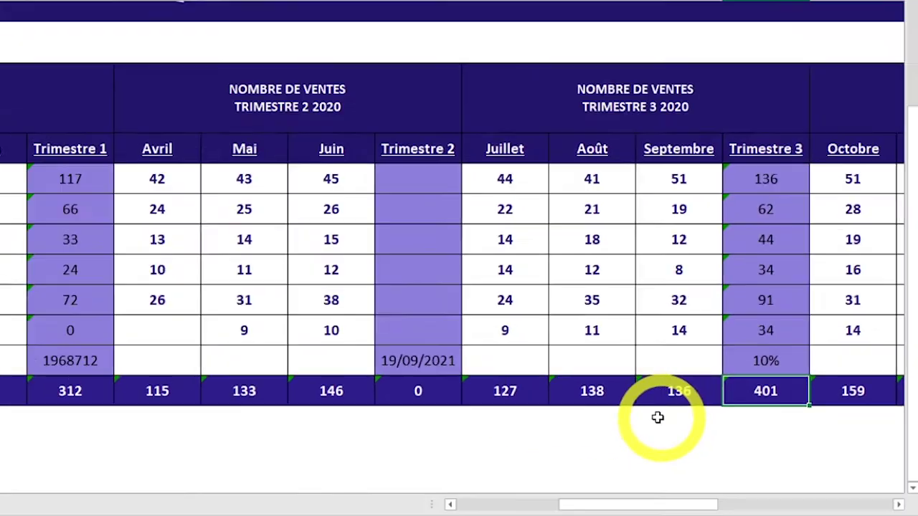
scroll(192, 400, "down", 1, "ctrl")
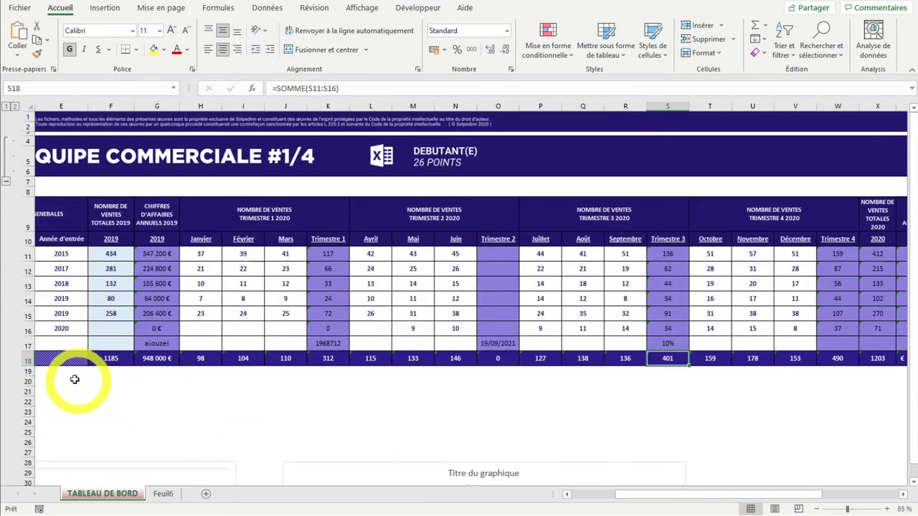
left_click(27, 347)
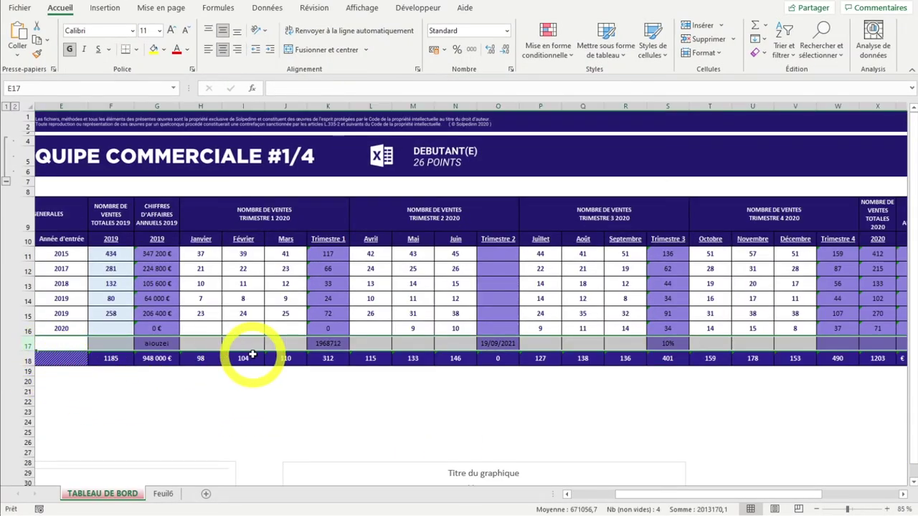
left_click_drag(298, 347, 43, 328)
left_click(410, 342)
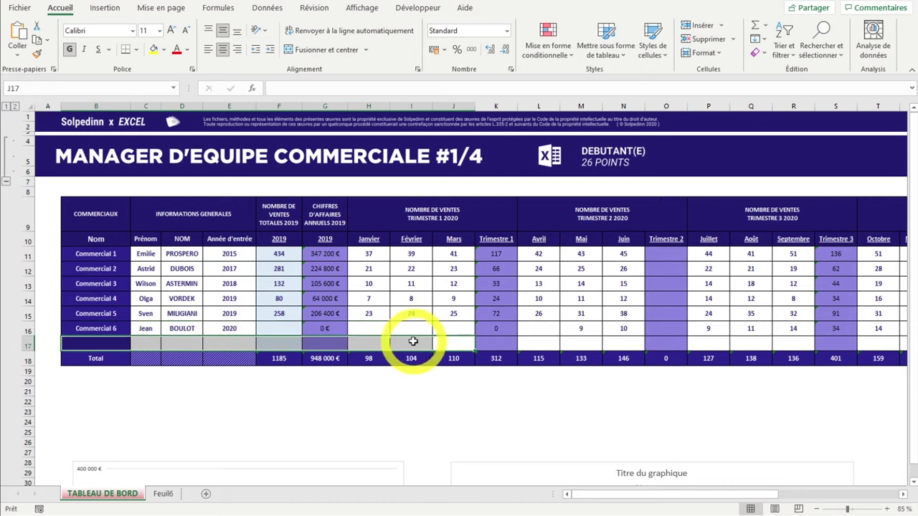
scroll(339, 375, "up", 1, "ctrl")
left_click(339, 376)
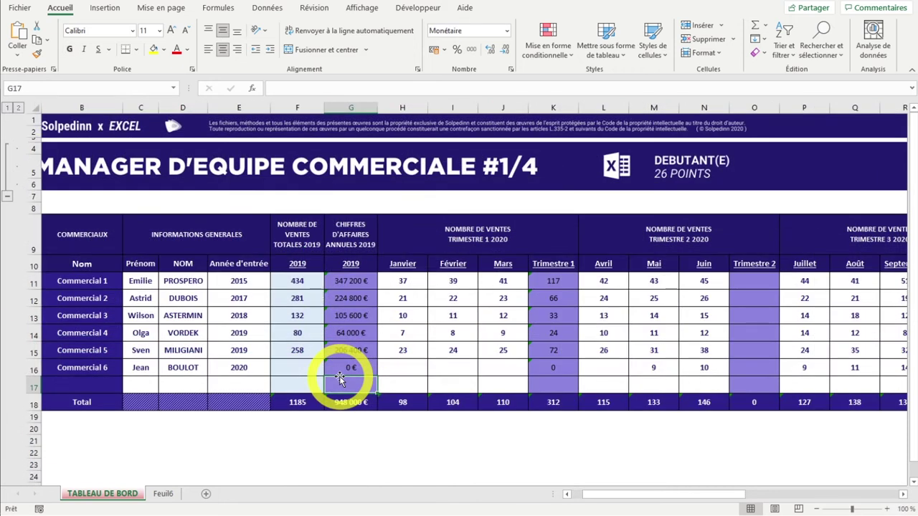
left_click_drag(803, 332, 575, 345)
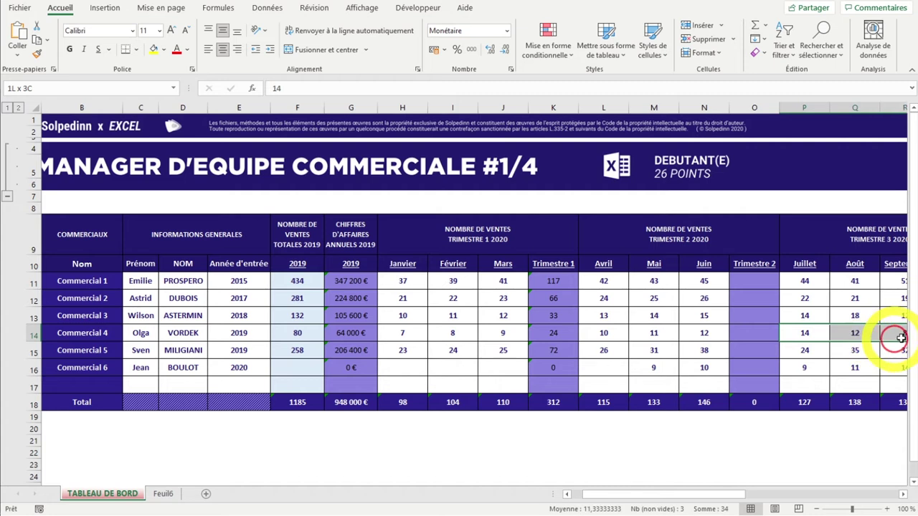
left_click(505, 285)
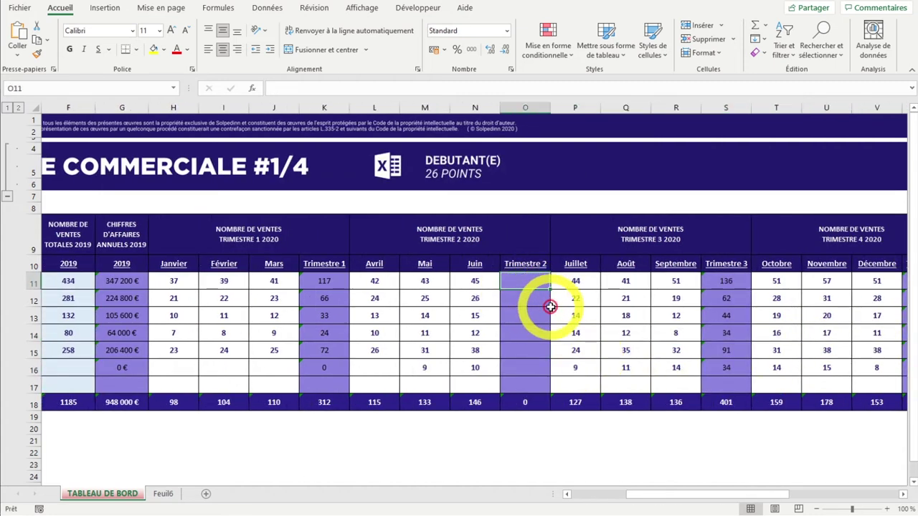
scroll(545, 307, "up", 1, "ctrl")
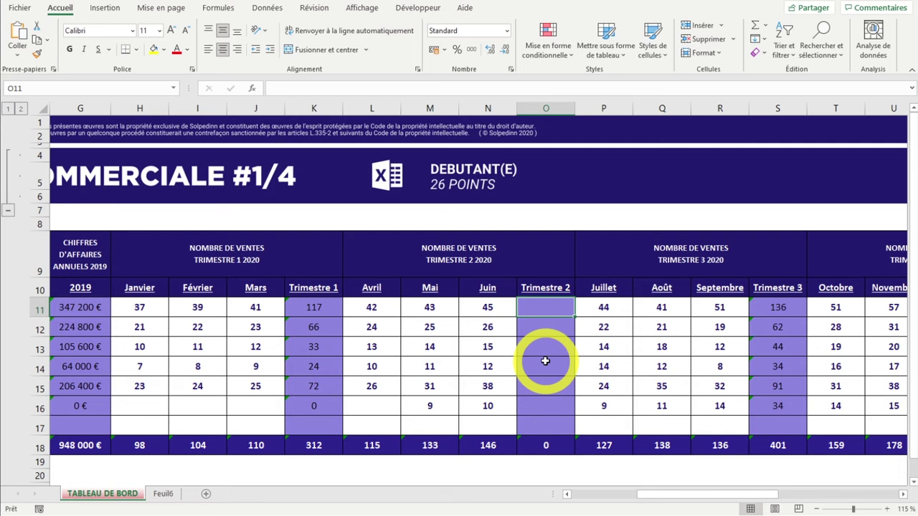
type("=")
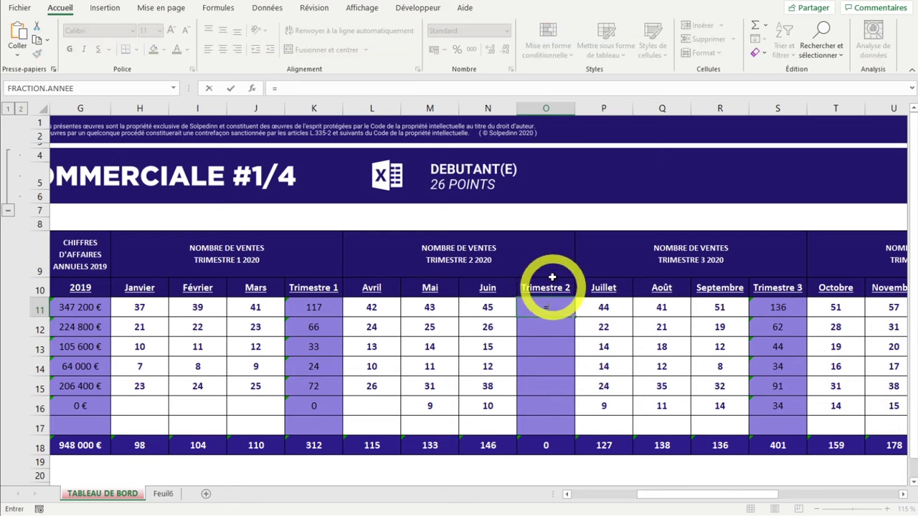
Step: Enter =SOMME(L11:N11) in O11 so the first Trimestre 2 total shows 130
key("Escape")
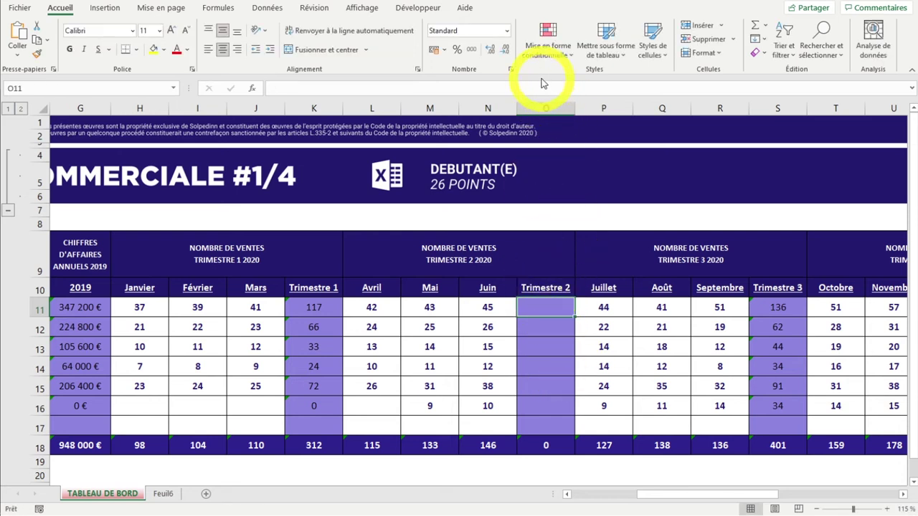
left_click(545, 107)
left_click(40, 309, "ctrl")
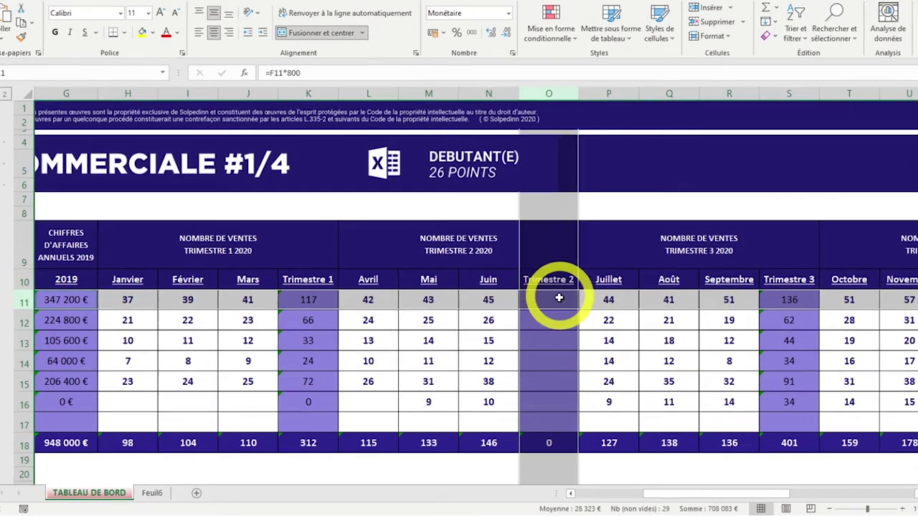
left_click(552, 308)
type("=")
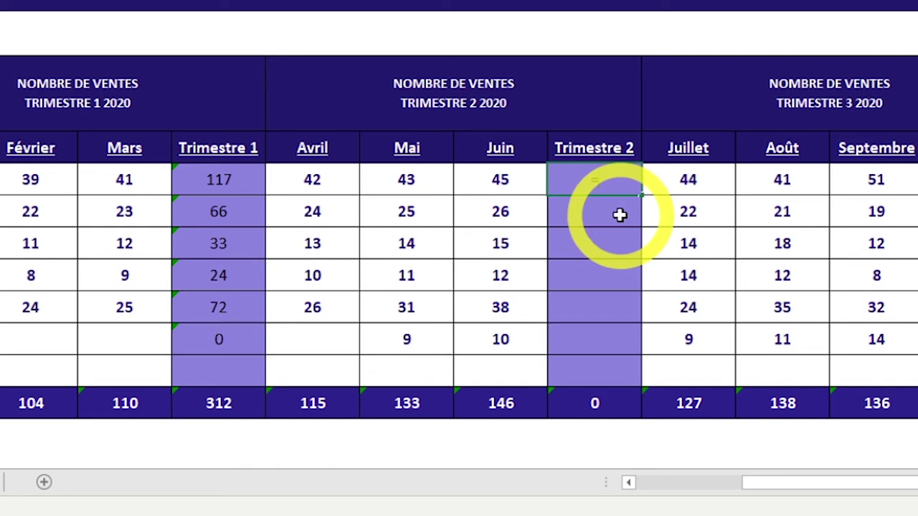
type("SOM")
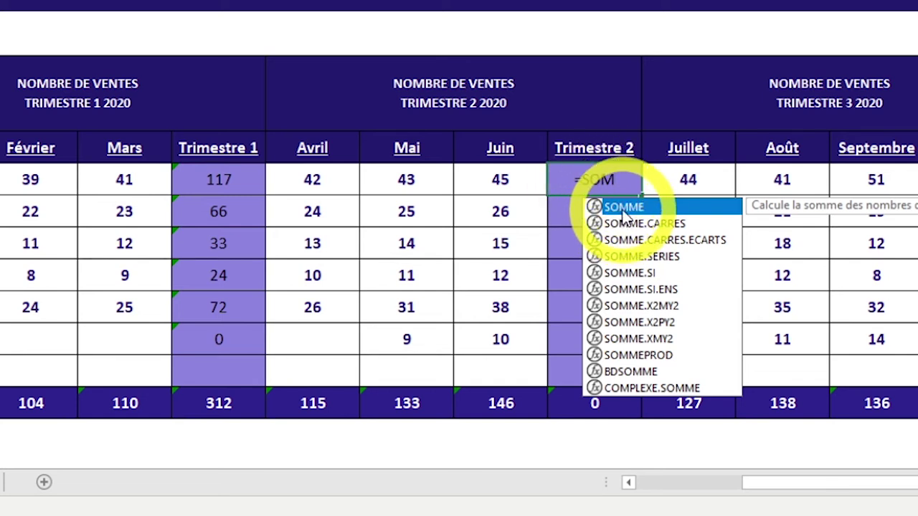
double_click(620, 208)
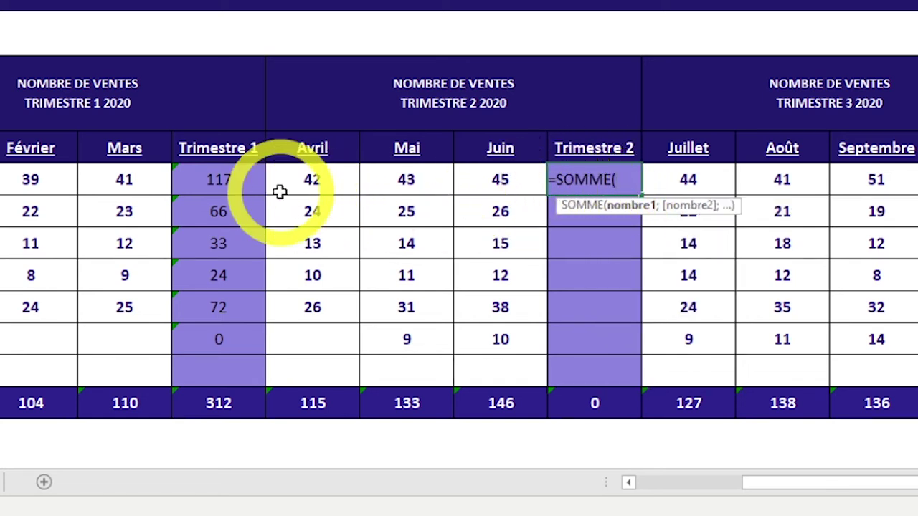
left_click_drag(311, 180, 466, 177)
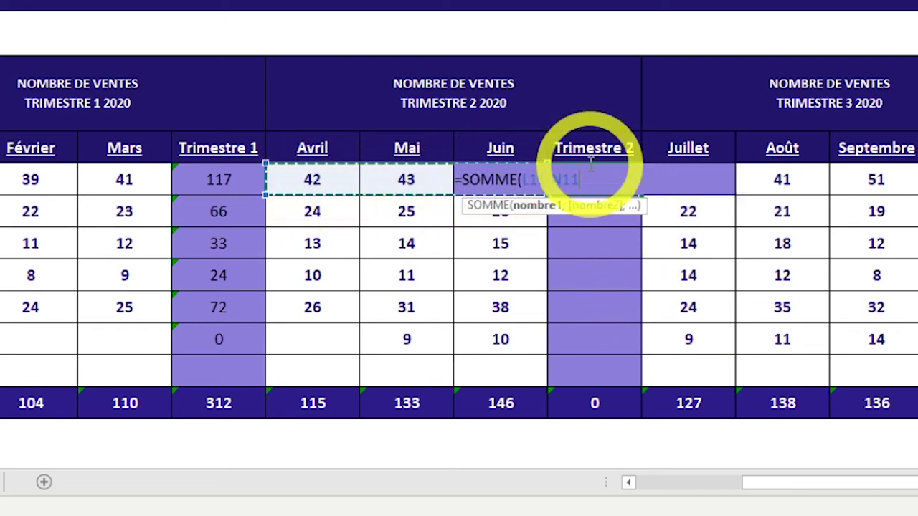
key("Return")
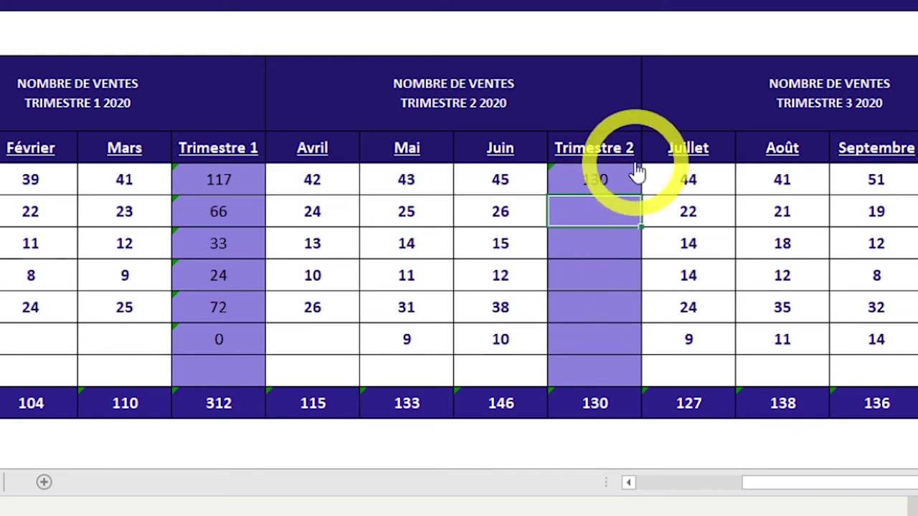
left_click(629, 178)
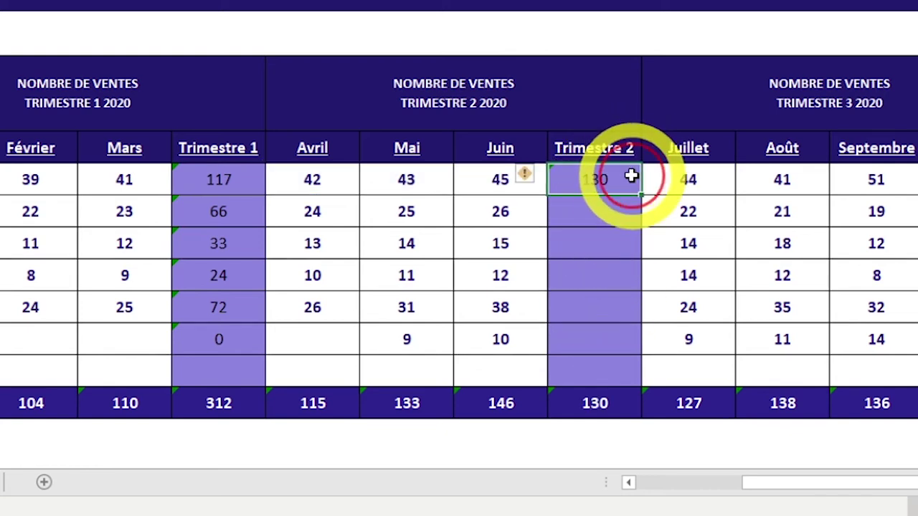
left_click(298, 184)
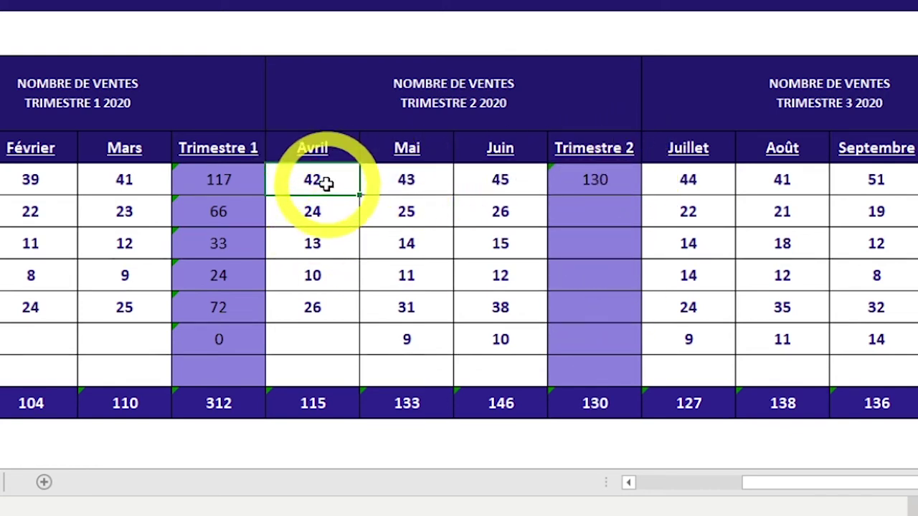
Step: Enter =SOMME(L12:N12) in O12, giving 75 and a column total of 205
left_click_drag(317, 180, 525, 184)
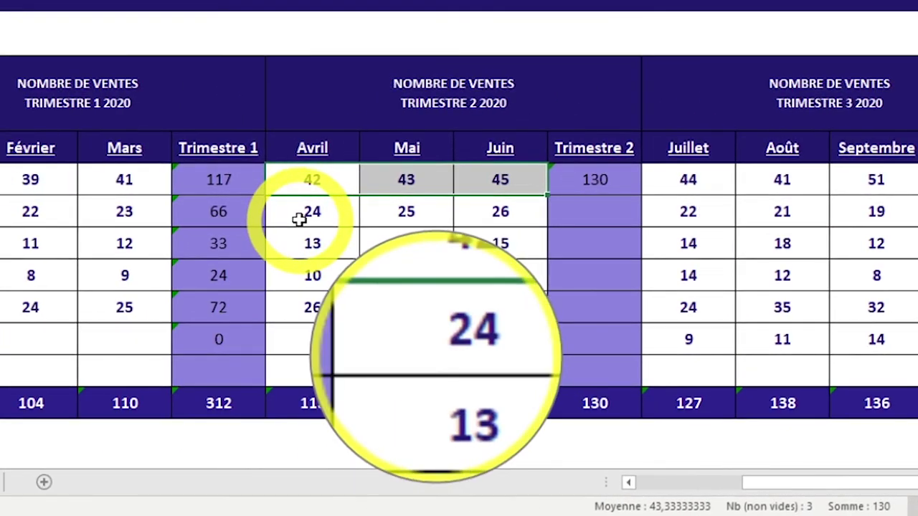
left_click(325, 217)
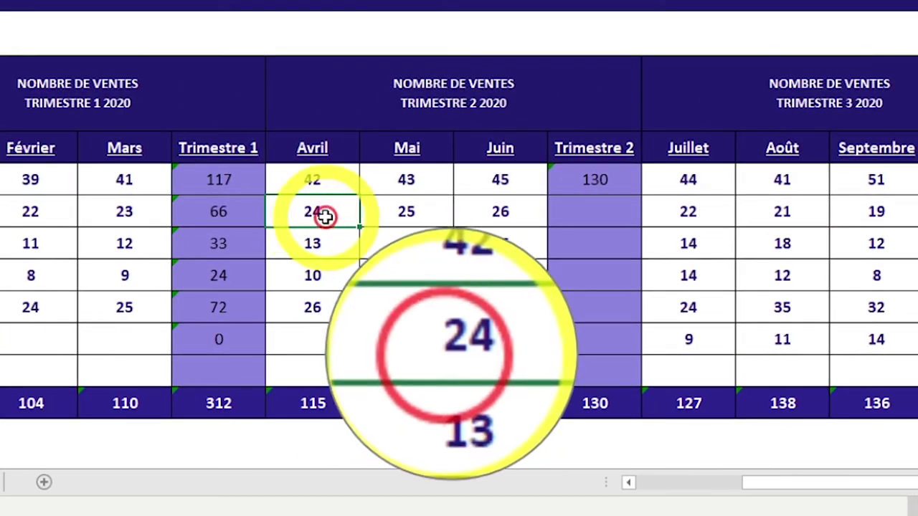
left_click_drag(325, 216, 495, 212)
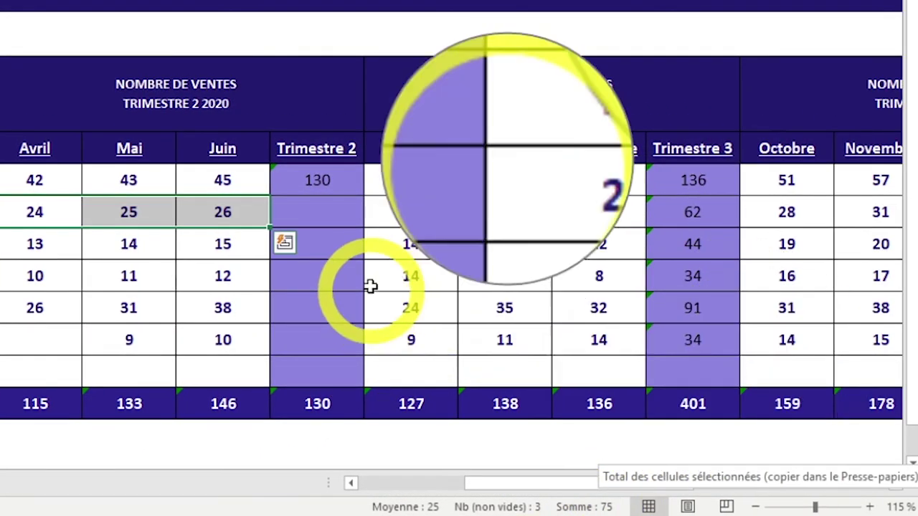
left_click(329, 210)
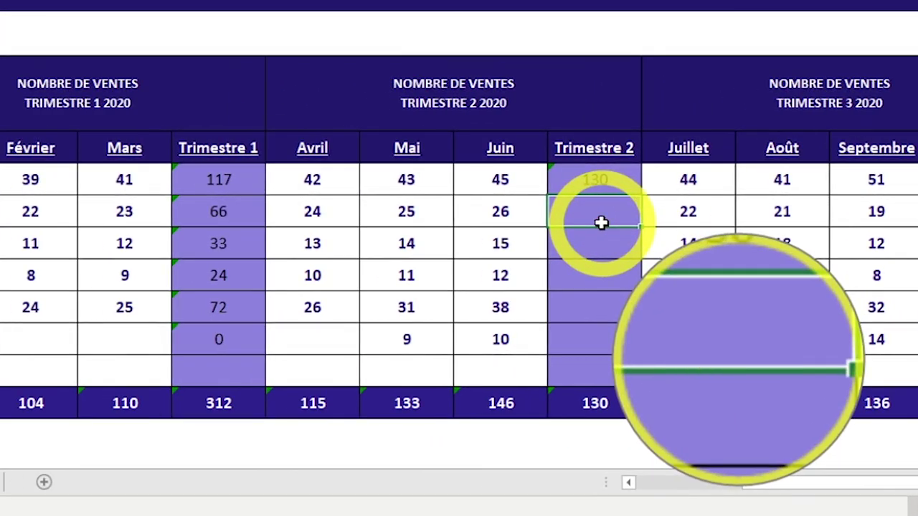
type("=SOMME(")
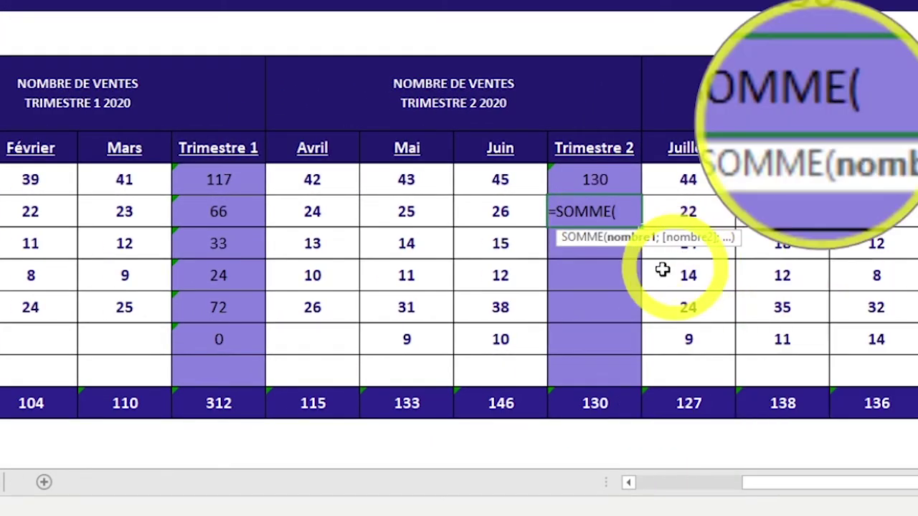
left_click_drag(315, 212, 503, 215)
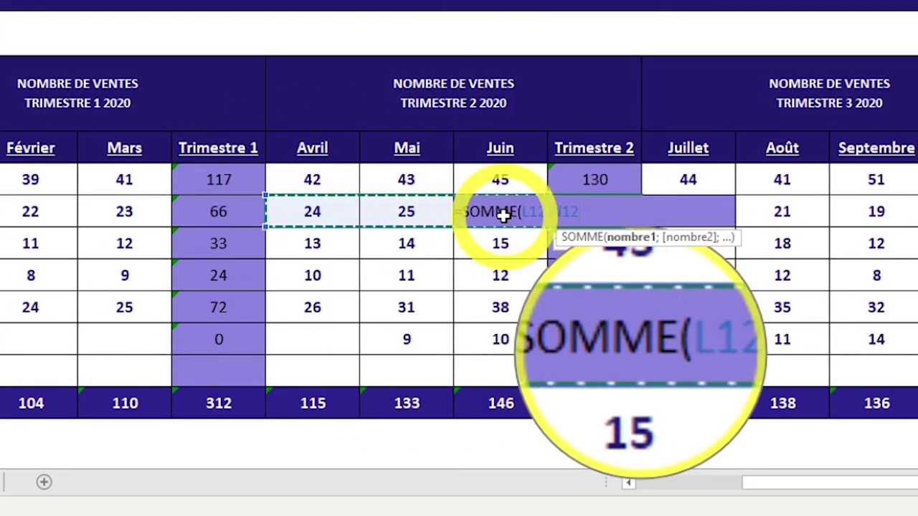
key("Return")
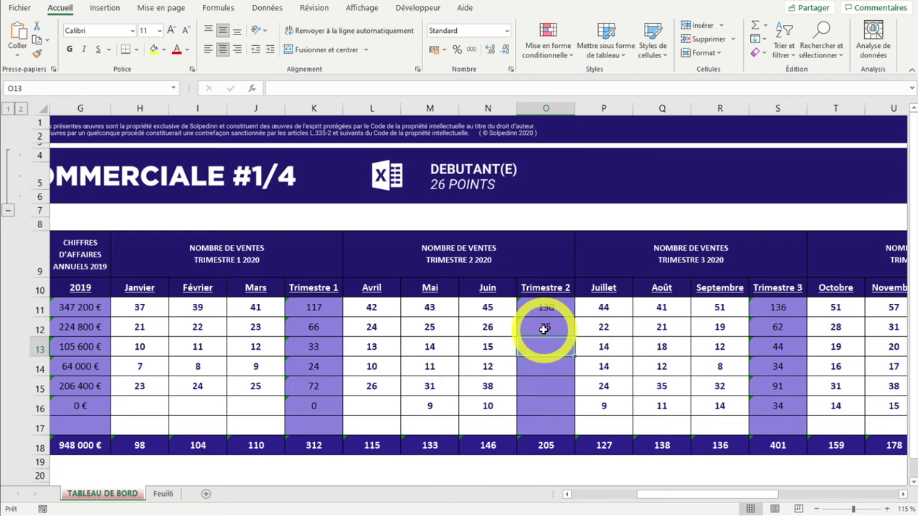
Step: Copy O12's formula into O13 and confirm it reads =SOMME(L13:N13), showing 42
left_click(544, 329)
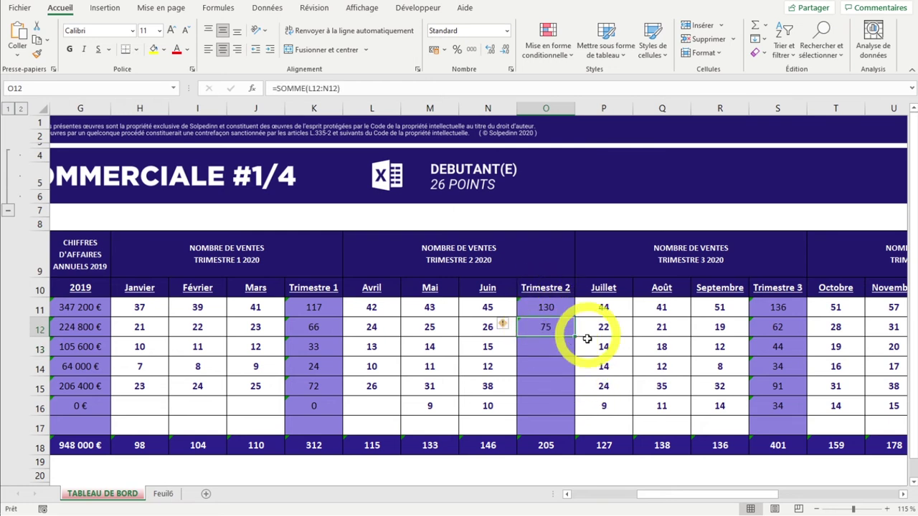
right_click(553, 326)
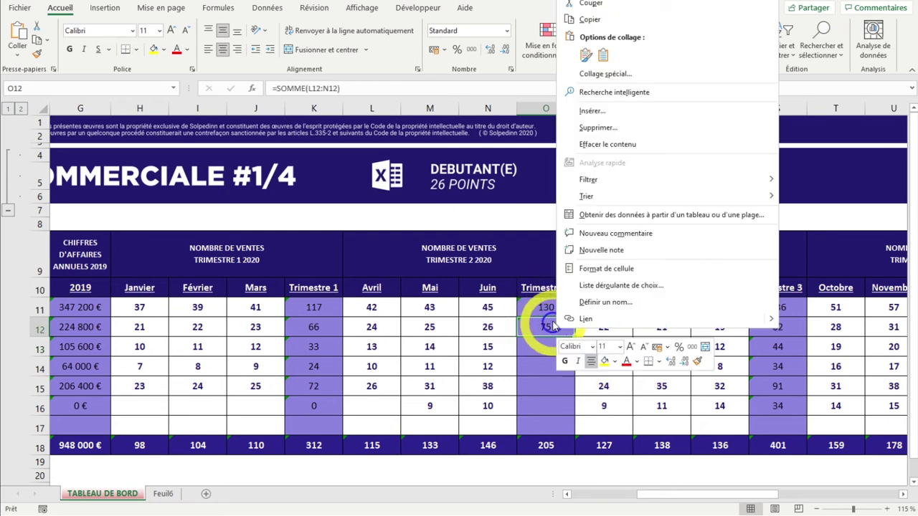
left_click(584, 20)
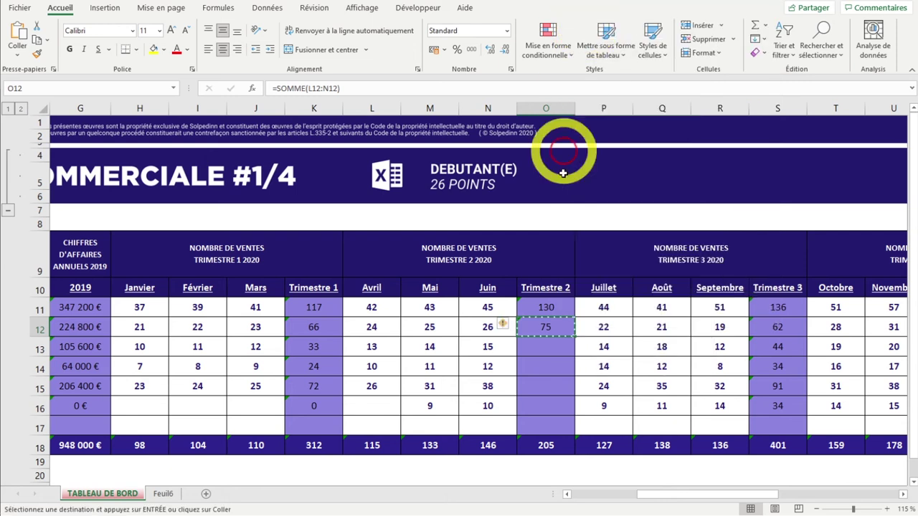
right_click(539, 347)
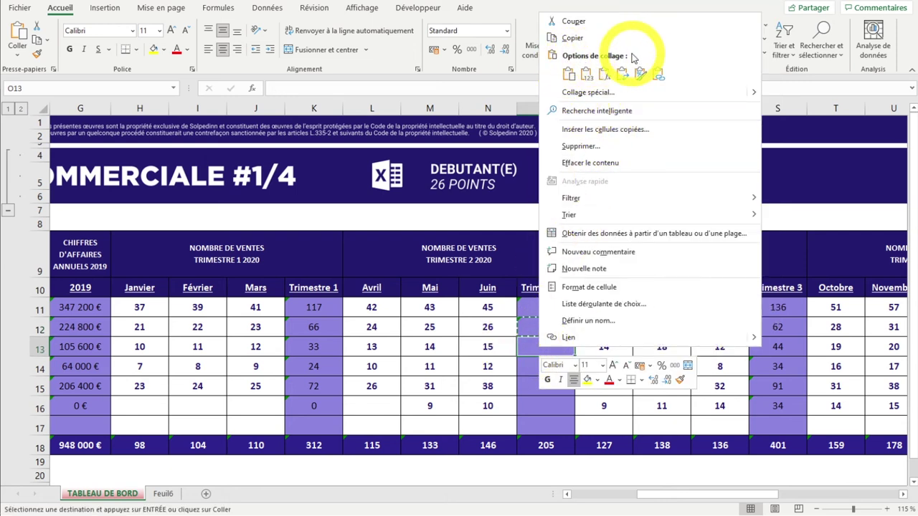
left_click(567, 74)
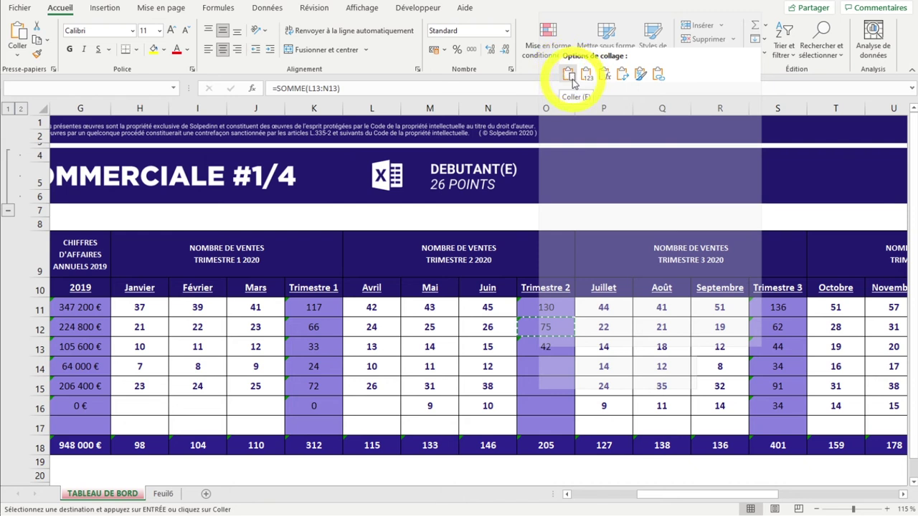
left_click(551, 367)
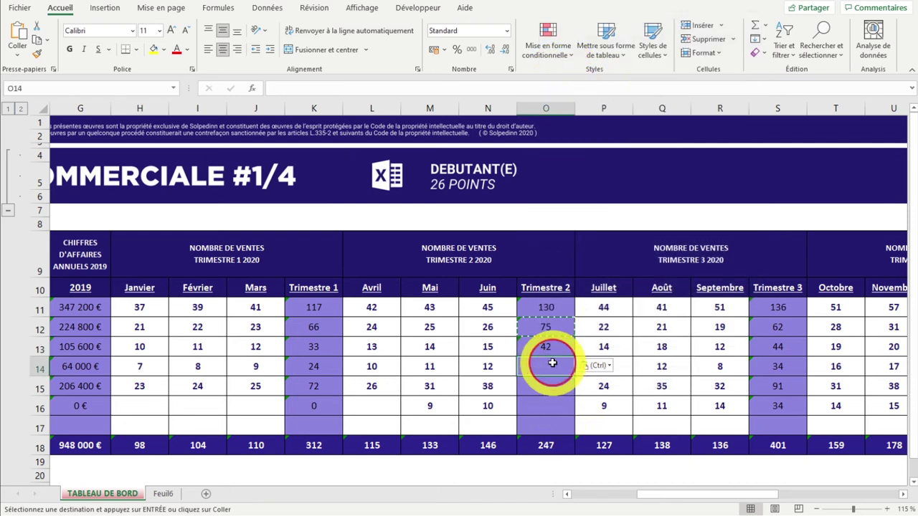
double_click(561, 342)
left_click_drag(463, 347, 495, 346)
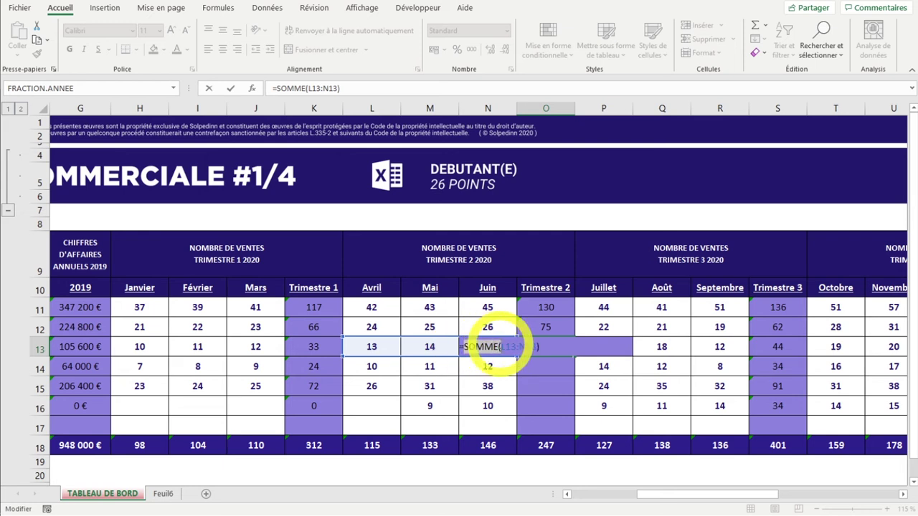
key("Escape")
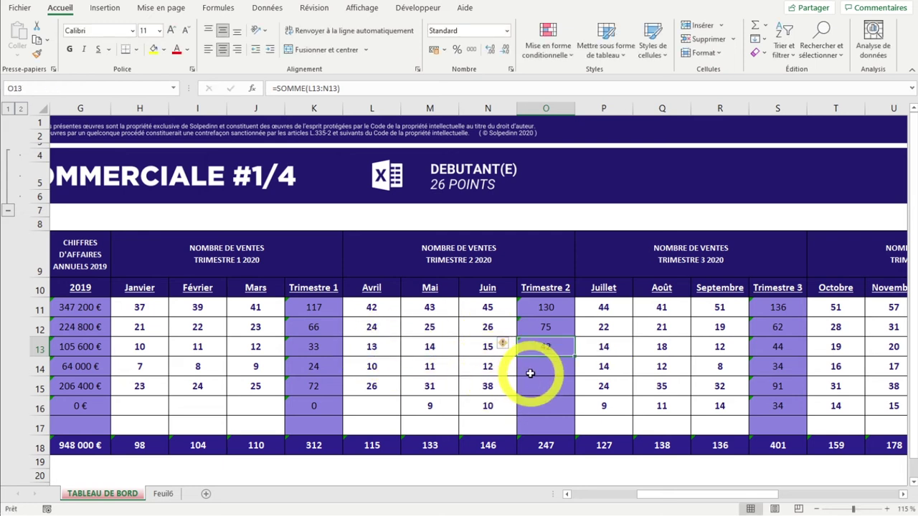
left_click_drag(372, 347, 484, 347)
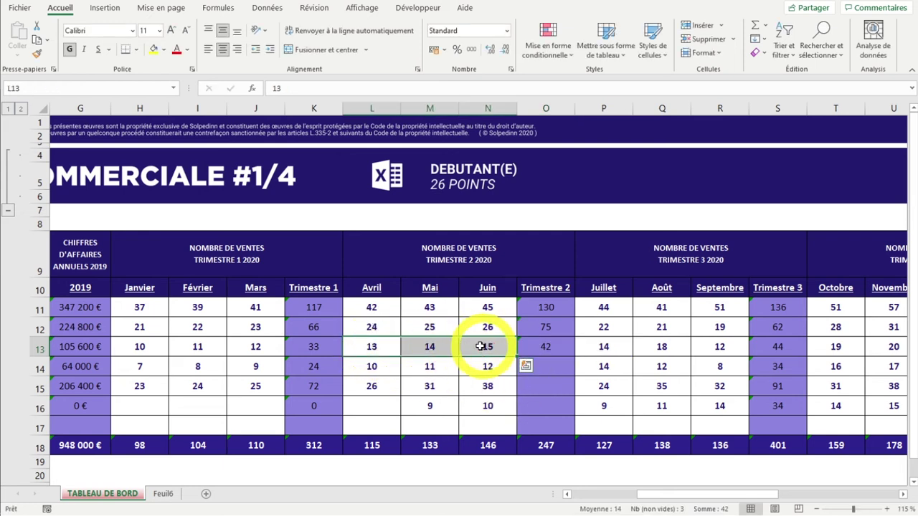
left_click(40, 348)
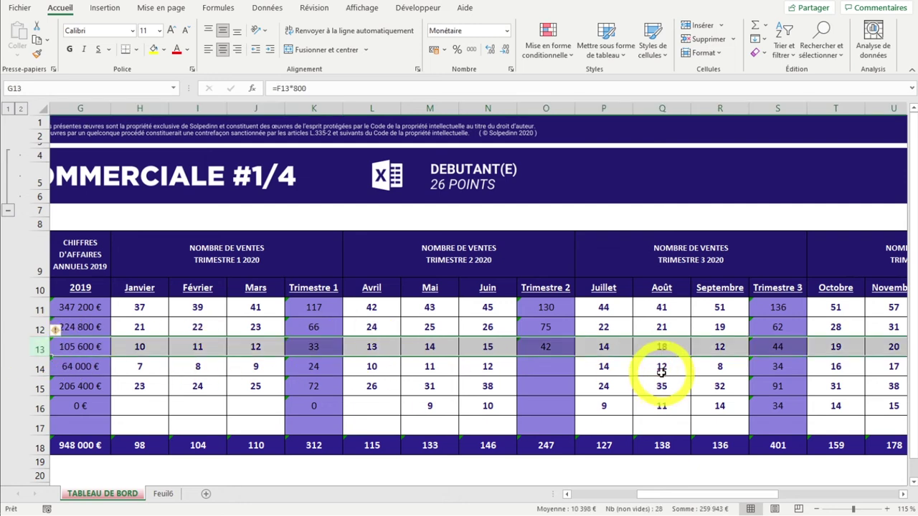
left_click(546, 348)
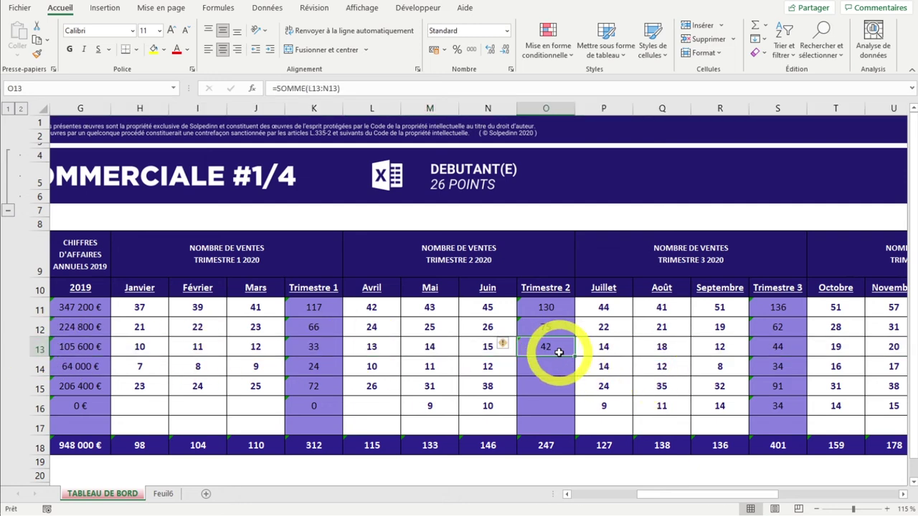
key("ctrl+c")
right_click(554, 370)
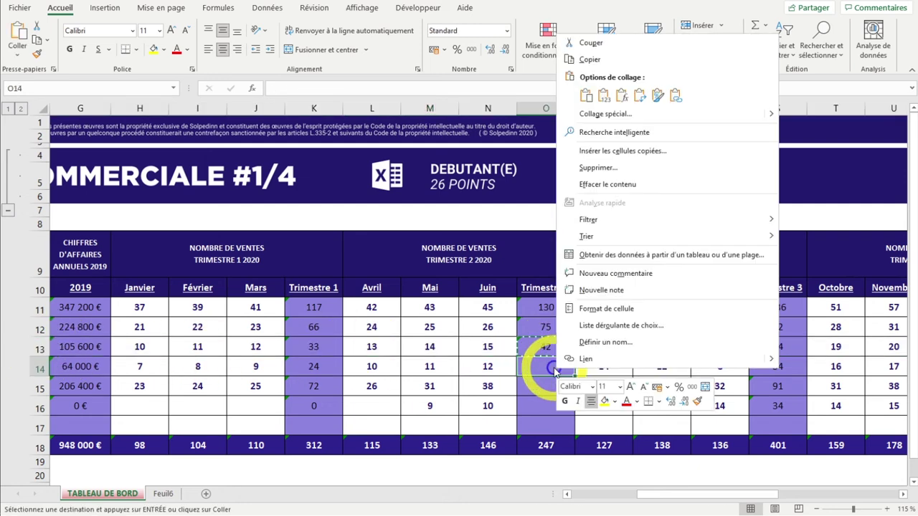
left_click(604, 98)
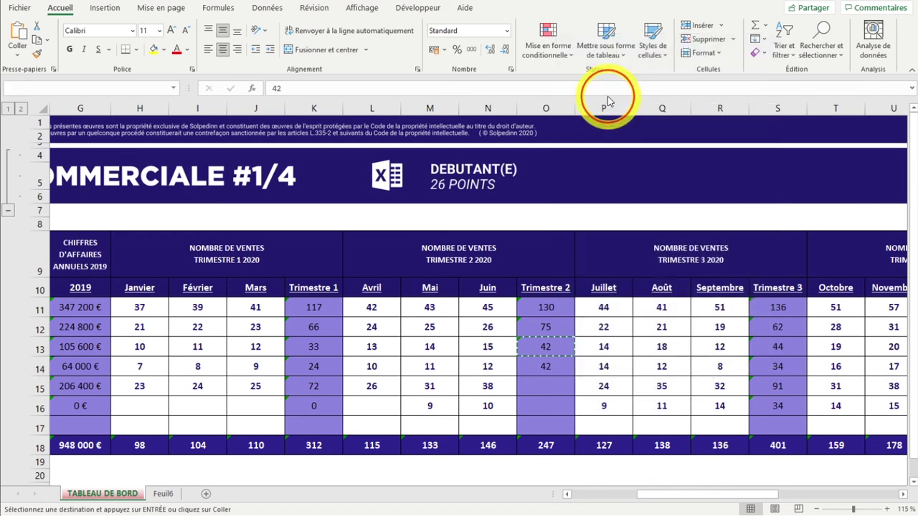
double_click(545, 362)
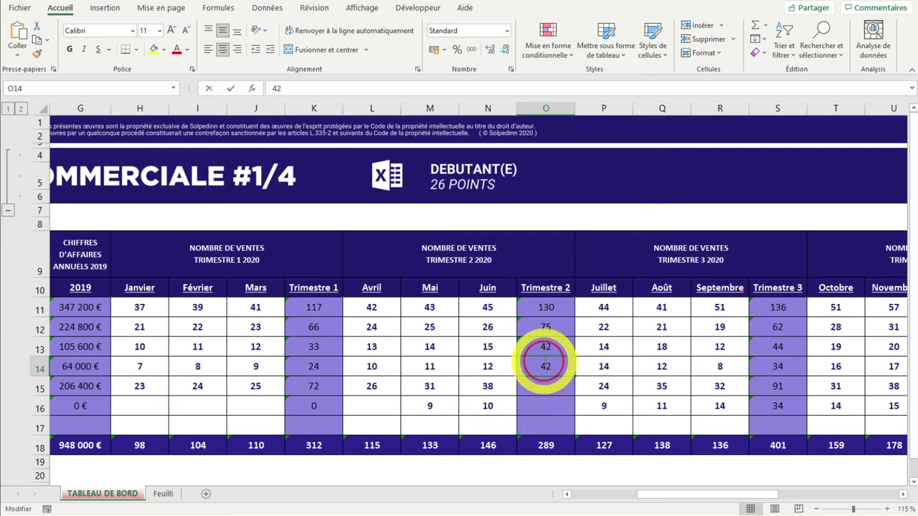
double_click(545, 366)
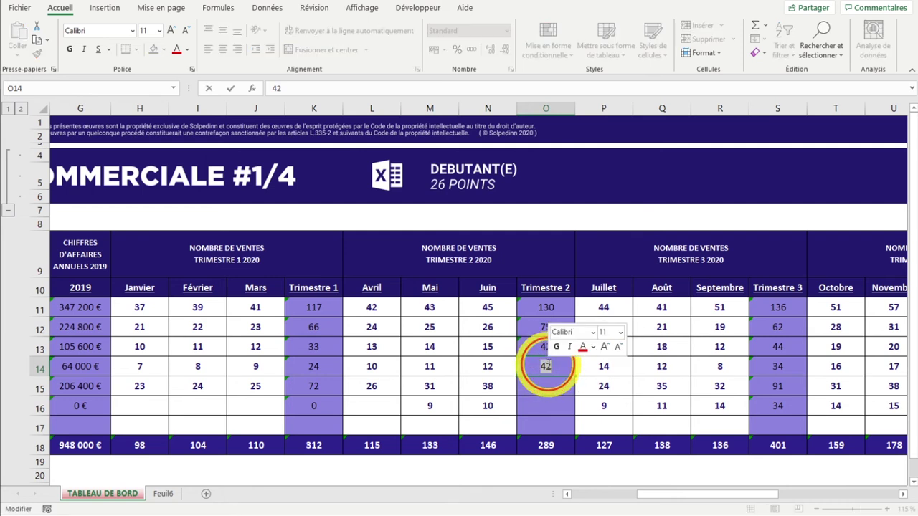
key("Return")
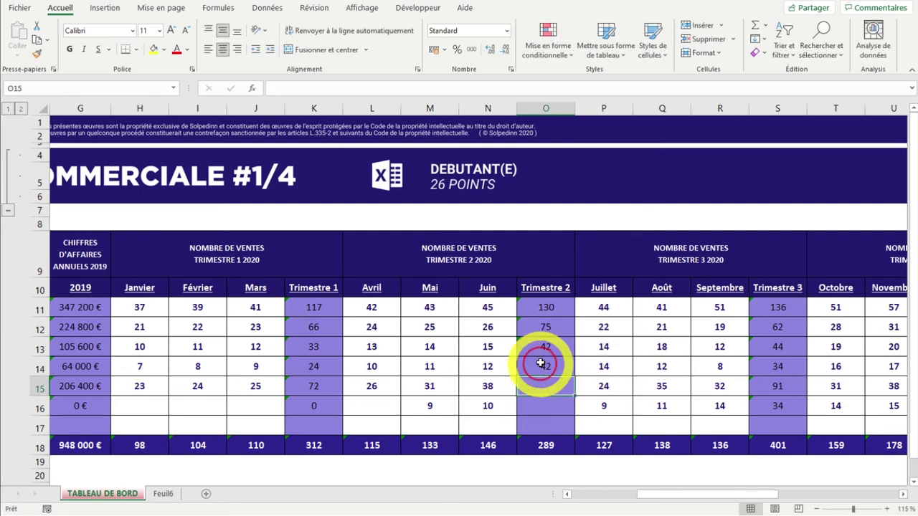
left_click_drag(539, 368, 502, 367)
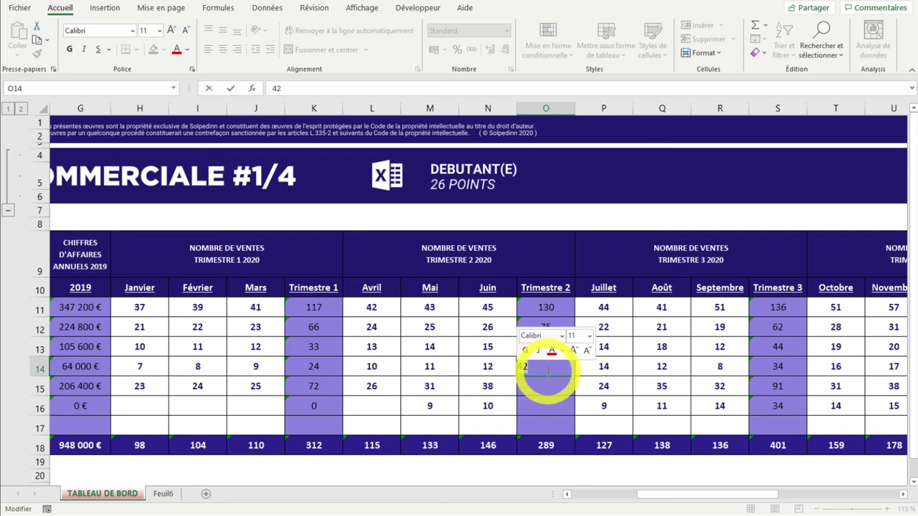
key("BackSpace")
key("Return")
Step: Inspect and copy O13's formula, dismissing O14's paste choices without pasting
left_click(545, 346)
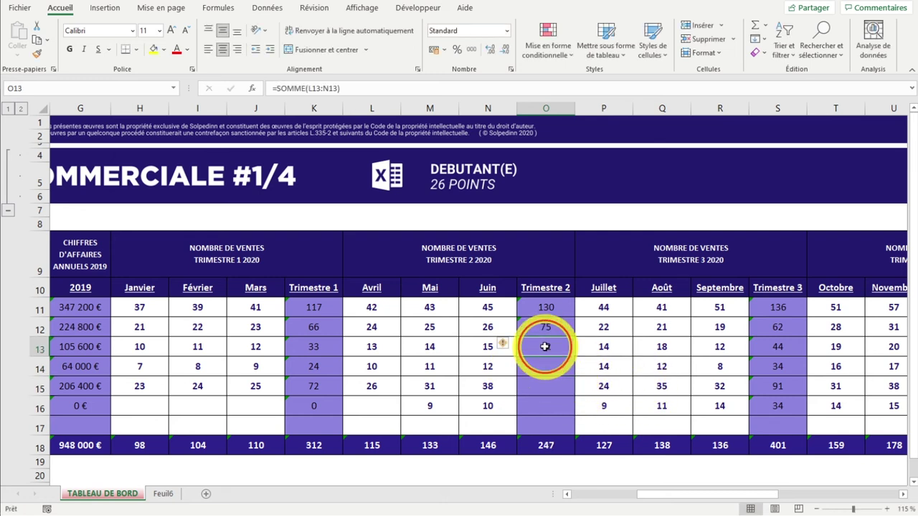
double_click(545, 348)
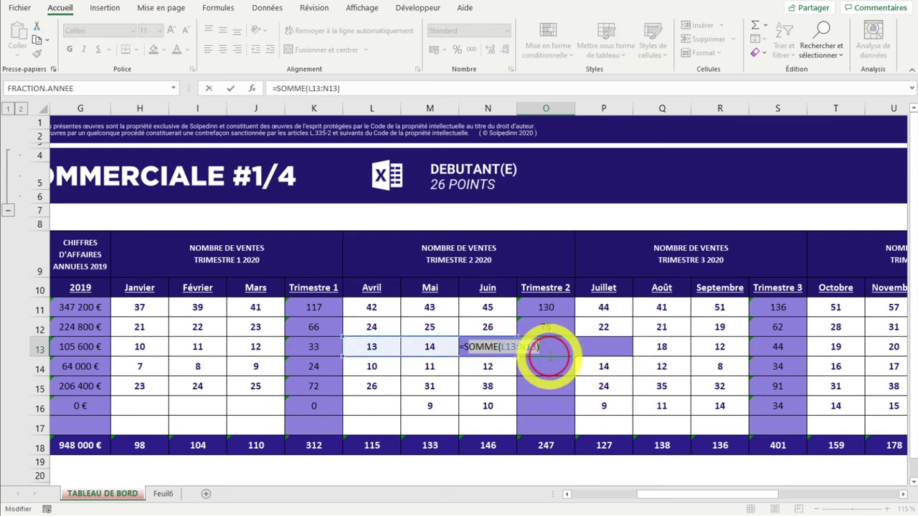
key("Escape")
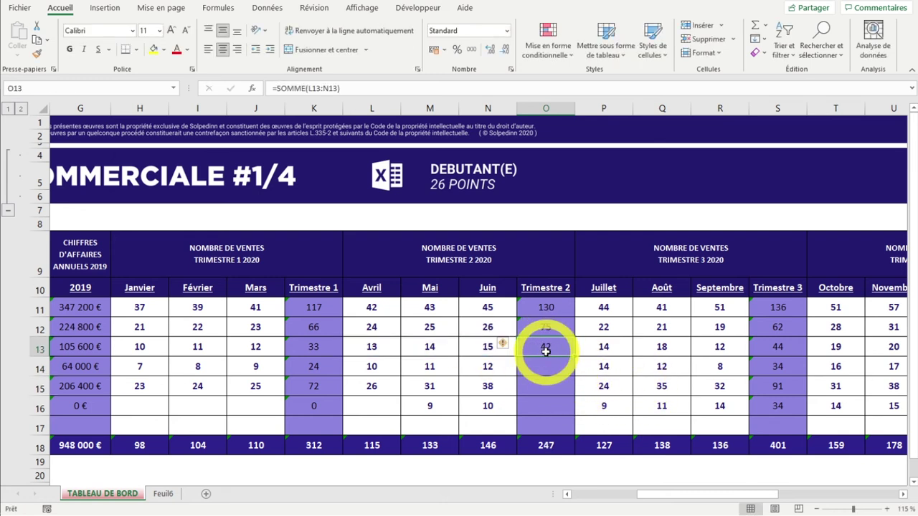
left_click(546, 370)
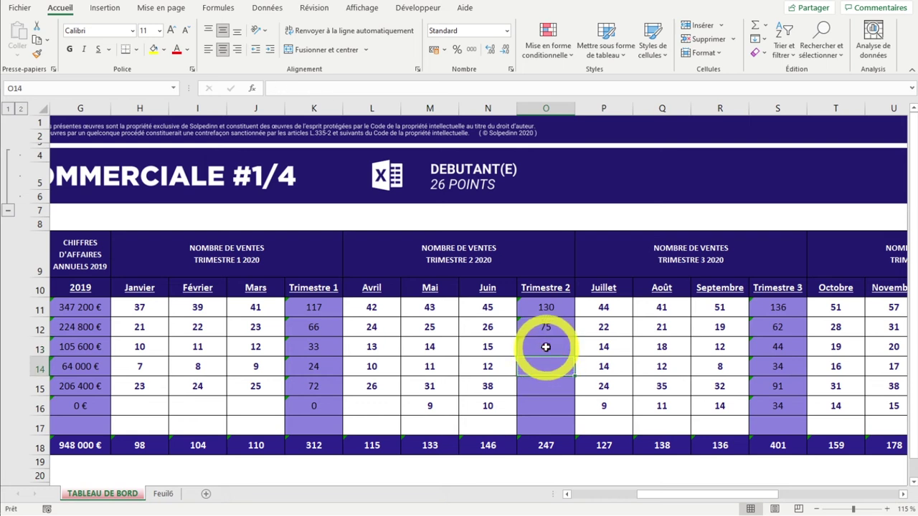
right_click(546, 347)
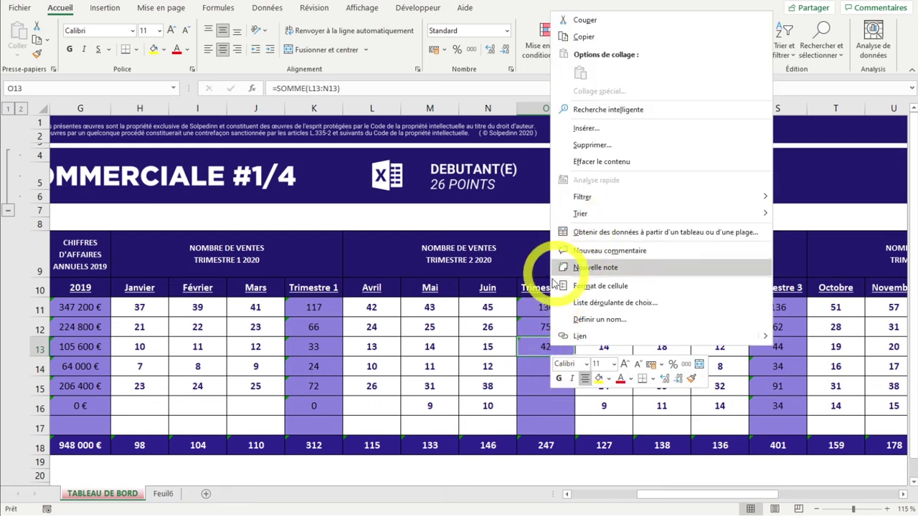
left_click(583, 36)
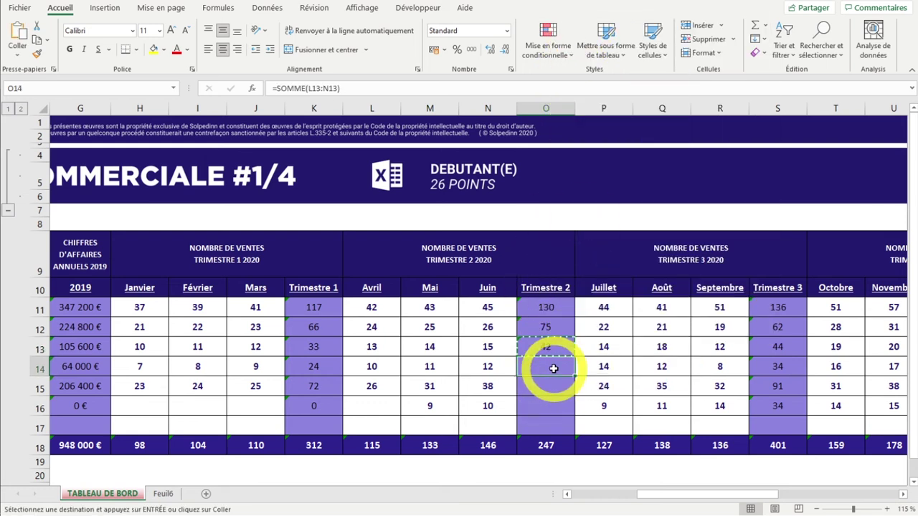
right_click(553, 369)
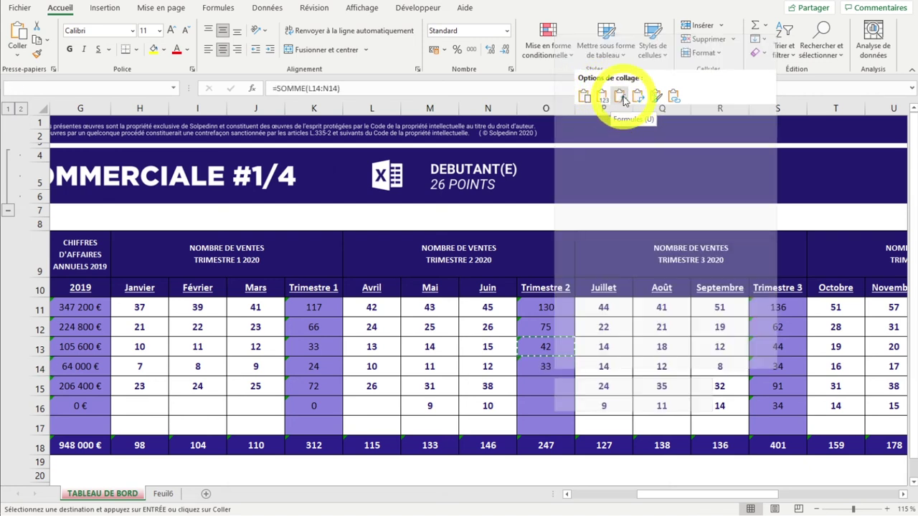
key("Escape")
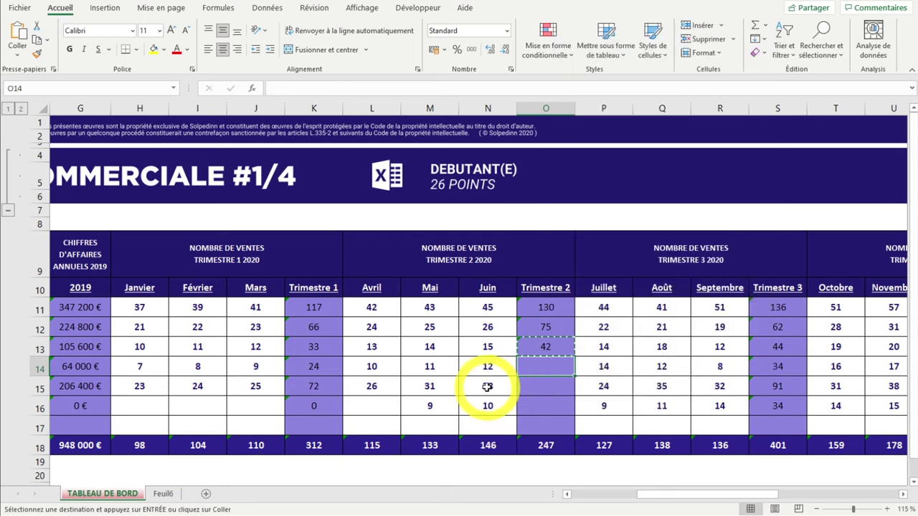
Step: Use Format Painter to give O14 through O17 N15's plain white format
left_click(487, 383)
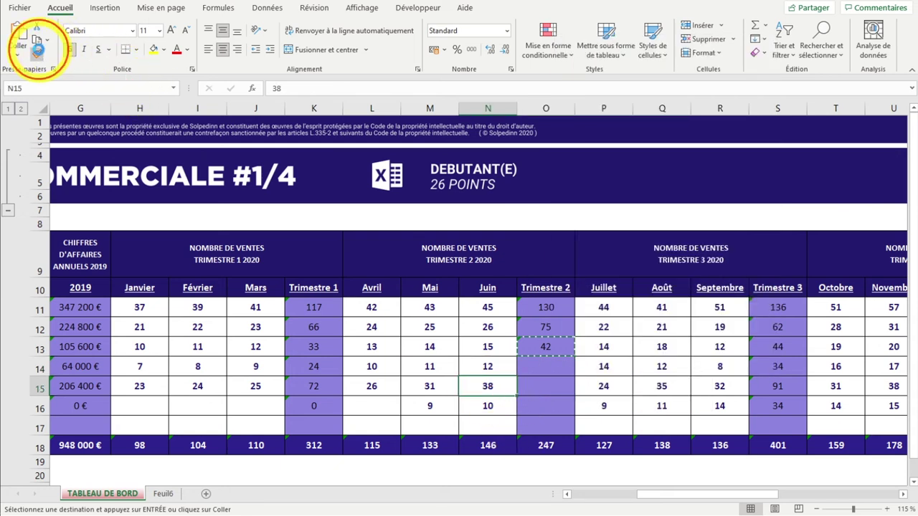
left_click(546, 365)
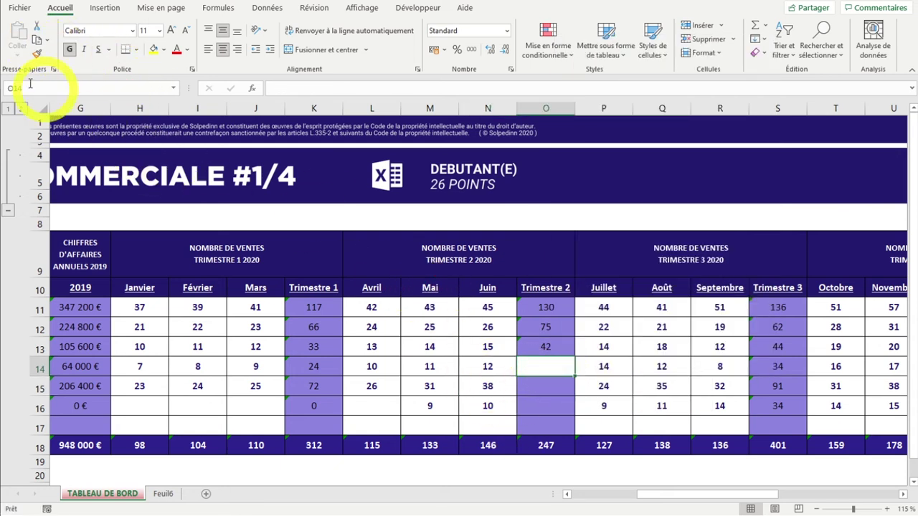
left_click(40, 54)
left_click_drag(545, 387, 545, 426)
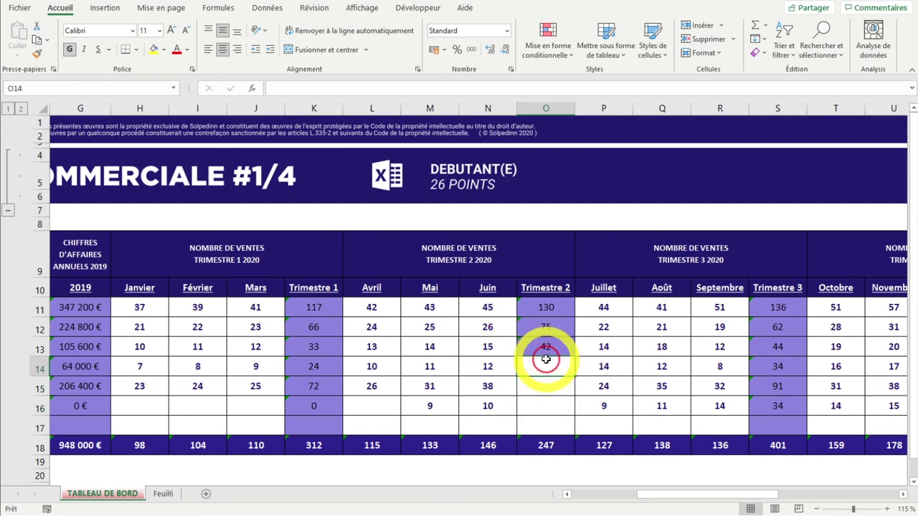
Step: Test-paste the O13 sum formula into O14 and inspect its references
left_click(546, 347)
key("ctrl+c")
left_click(548, 367)
key("ctrl+v")
left_click(542, 386)
key("Escape")
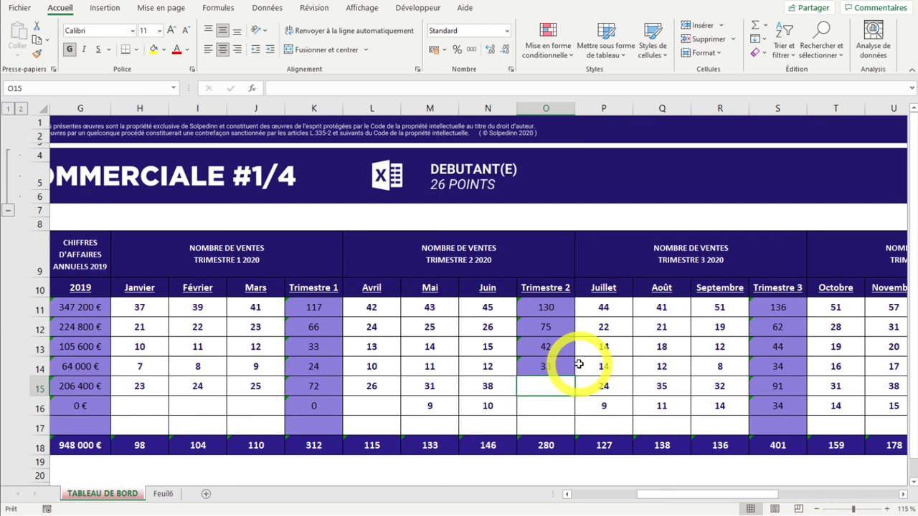
double_click(557, 362)
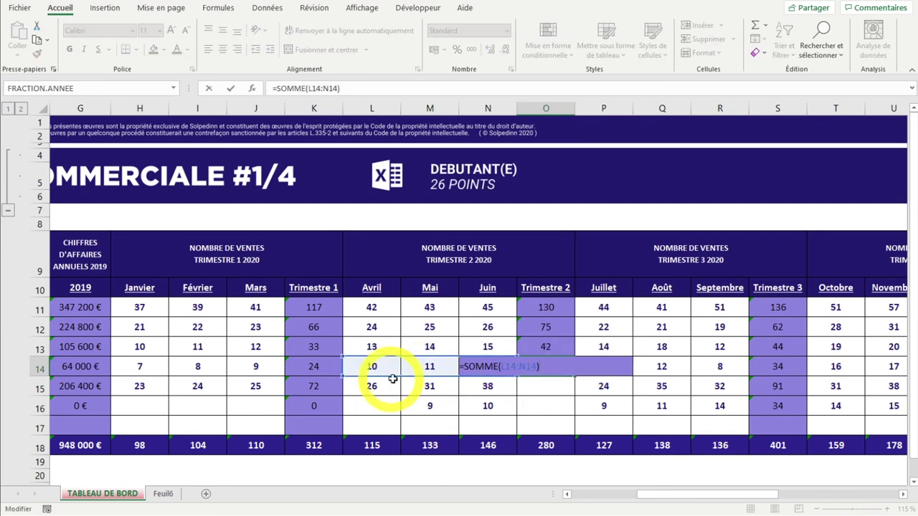
key("Escape")
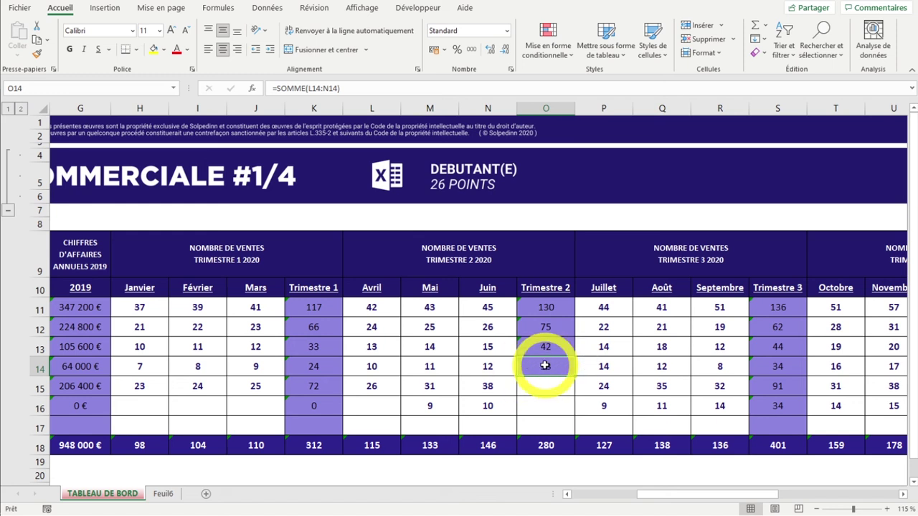
Step: Clear the test formula from O14 and copy the O13 formula again
key("Right")
left_click(555, 375)
key("Delete")
key("Up")
key("ctrl+c")
left_click(553, 373)
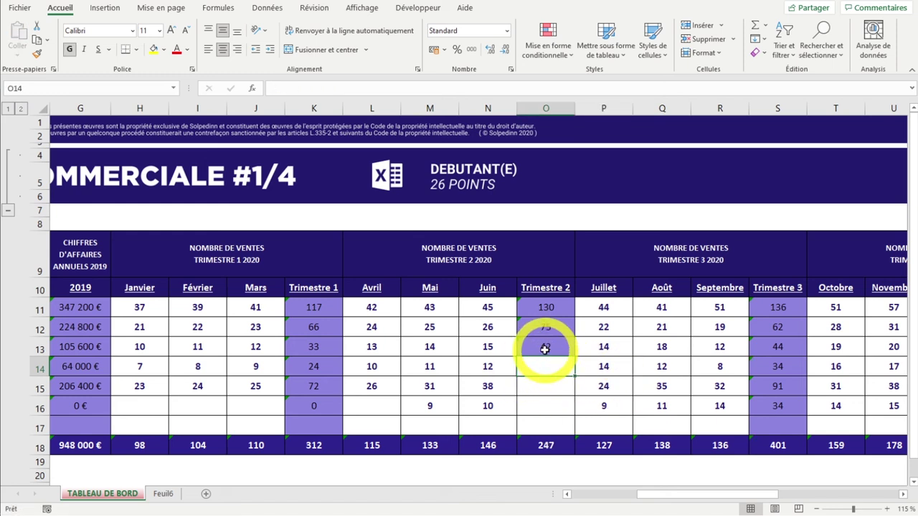
left_click(545, 350)
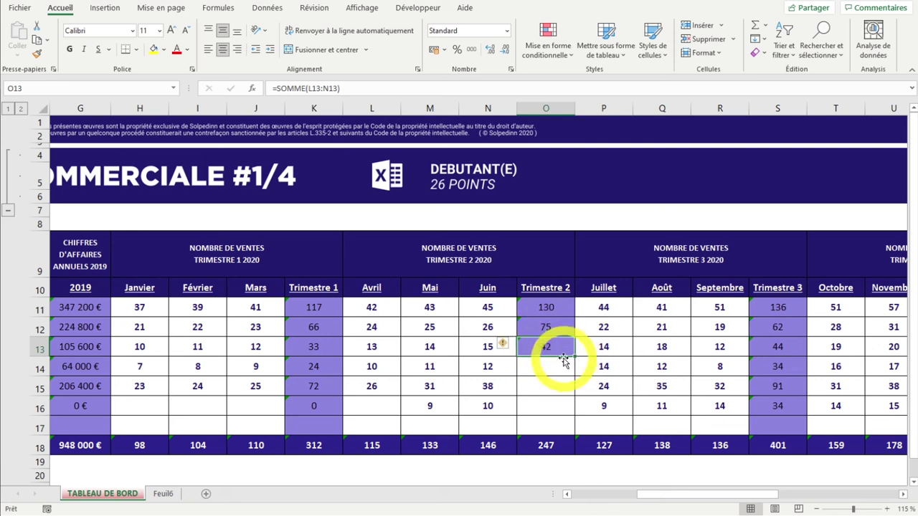
Step: Paste formulas only into O14, giving =SOMME(L14:N14) showing 33, then copy O14
right_click(538, 370)
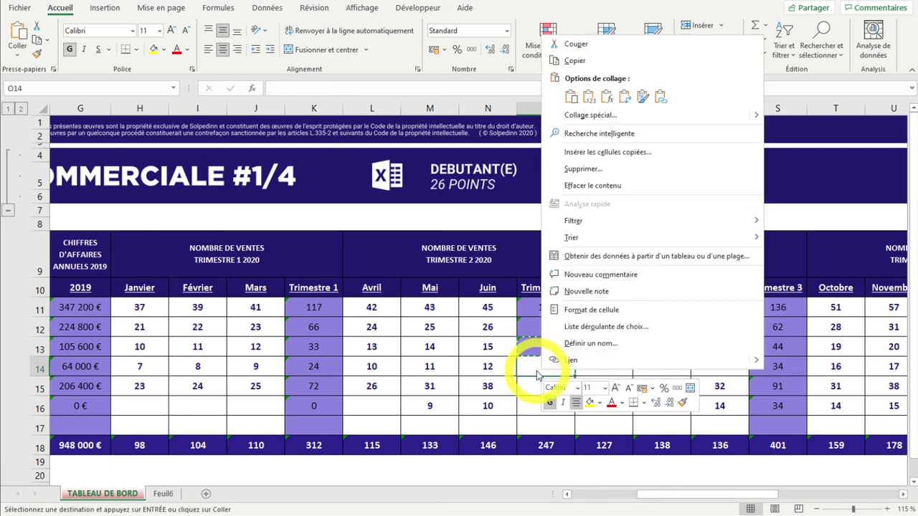
left_click(606, 97)
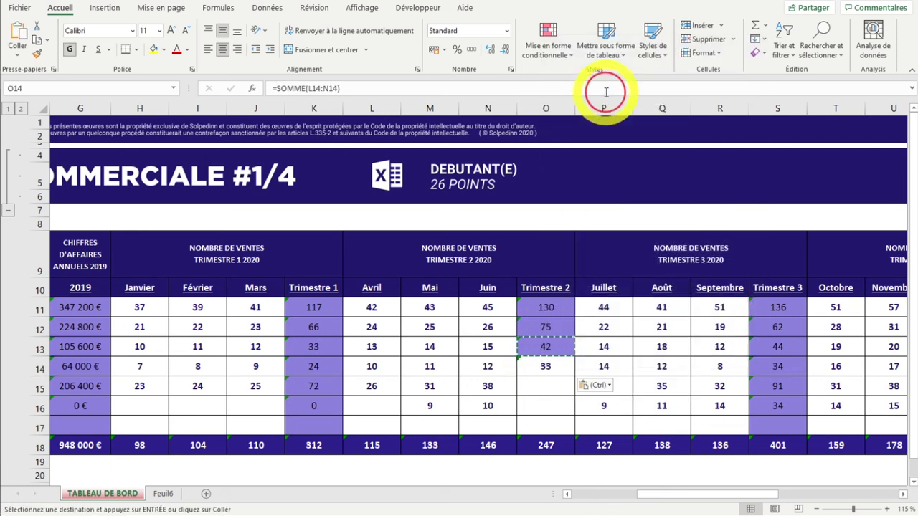
double_click(549, 368)
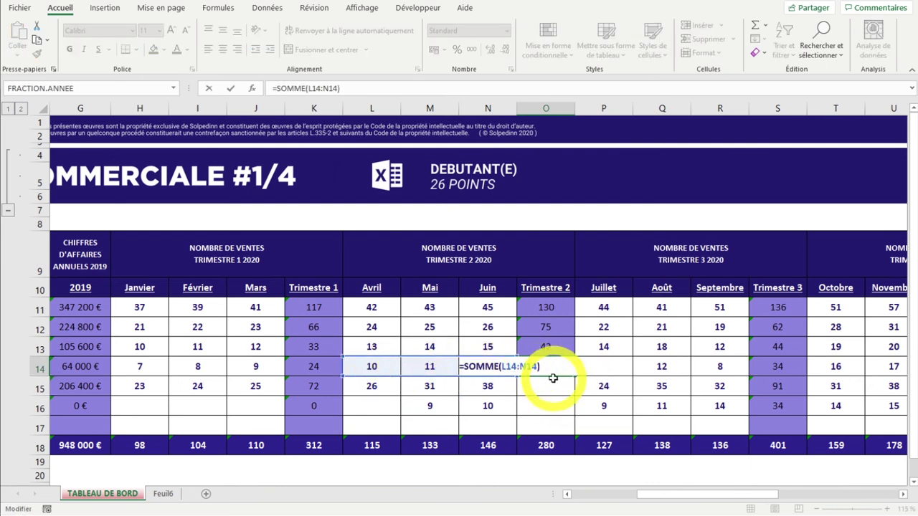
key("Escape")
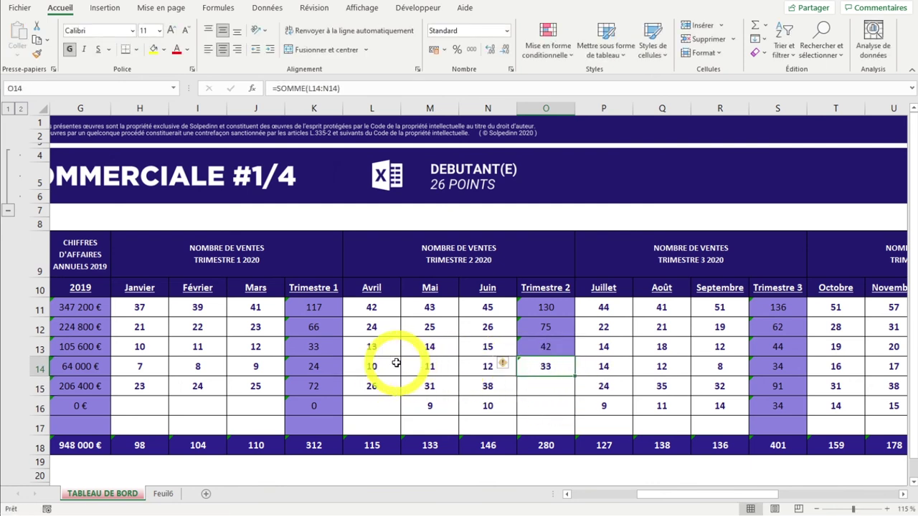
left_click_drag(396, 363, 502, 365)
left_click(549, 366)
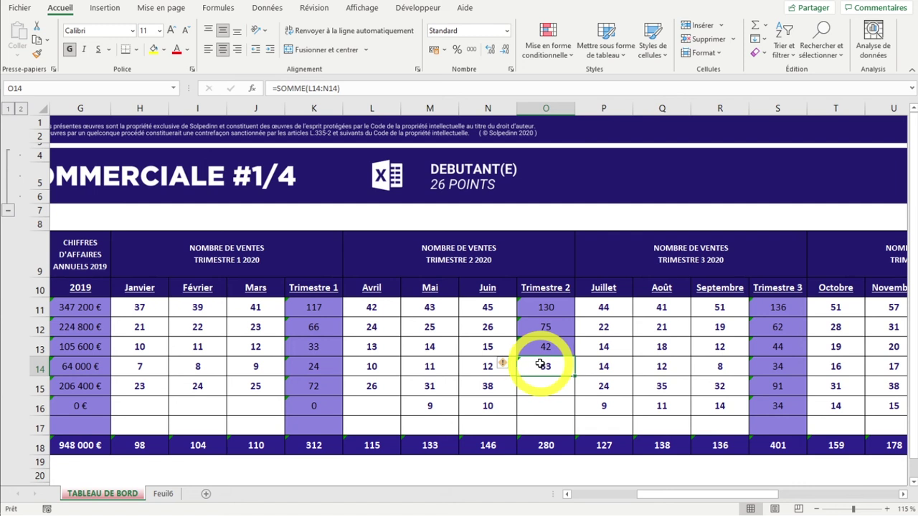
key("ctrl+c")
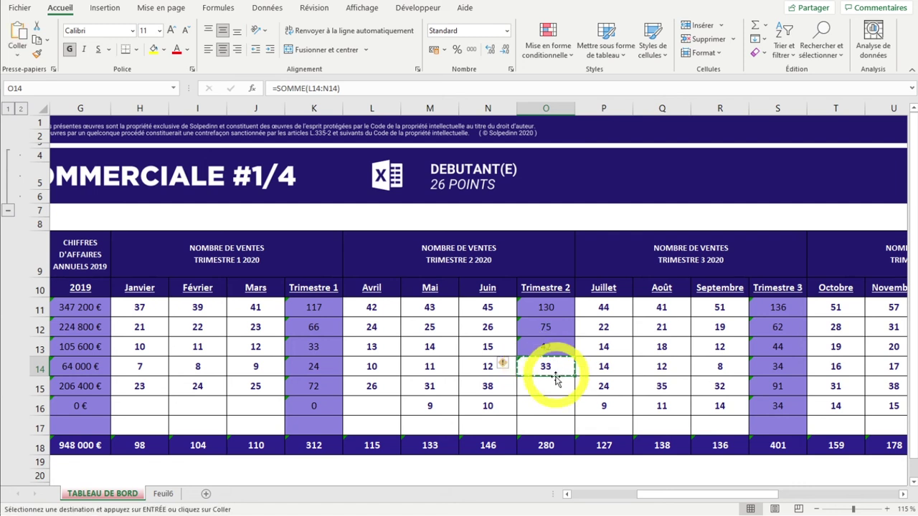
right_click(550, 390)
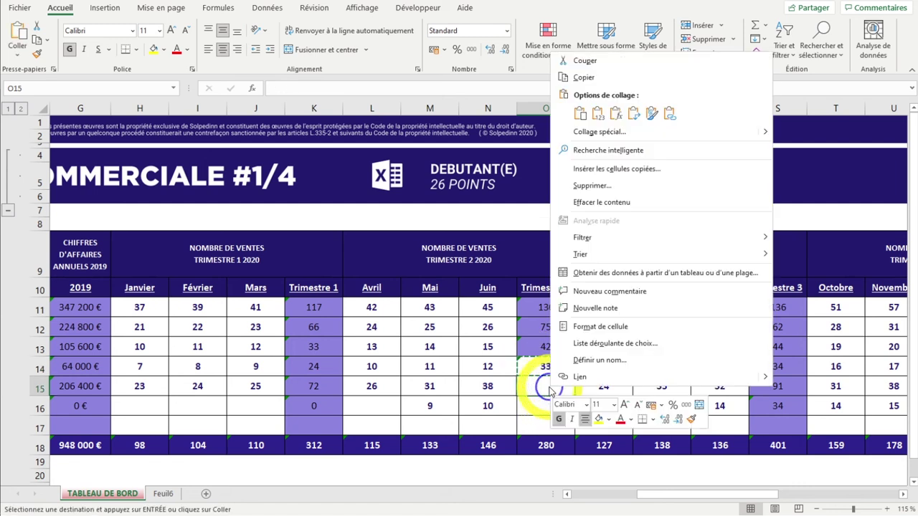
left_click(632, 115)
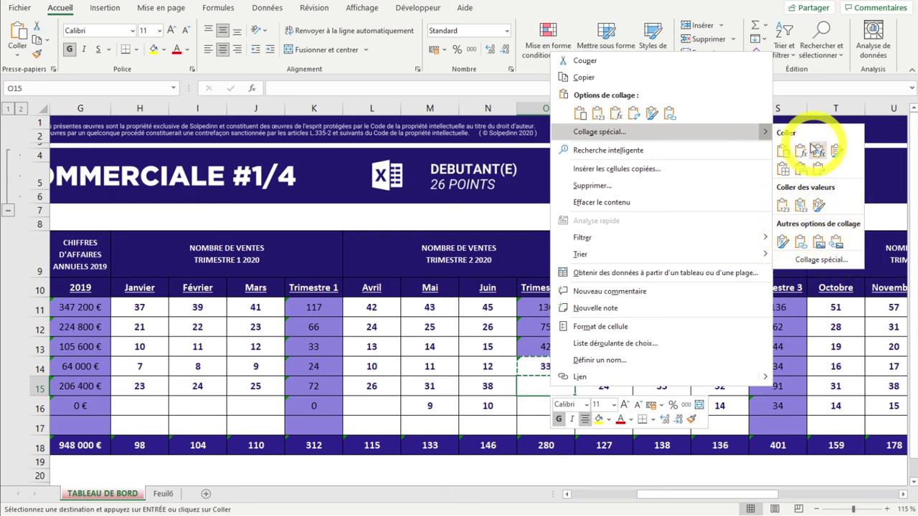
key("Escape")
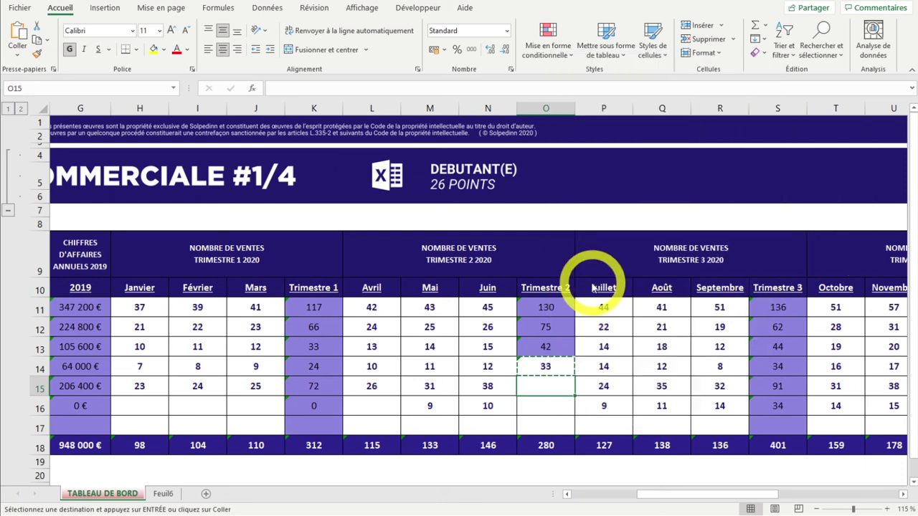
key("Escape")
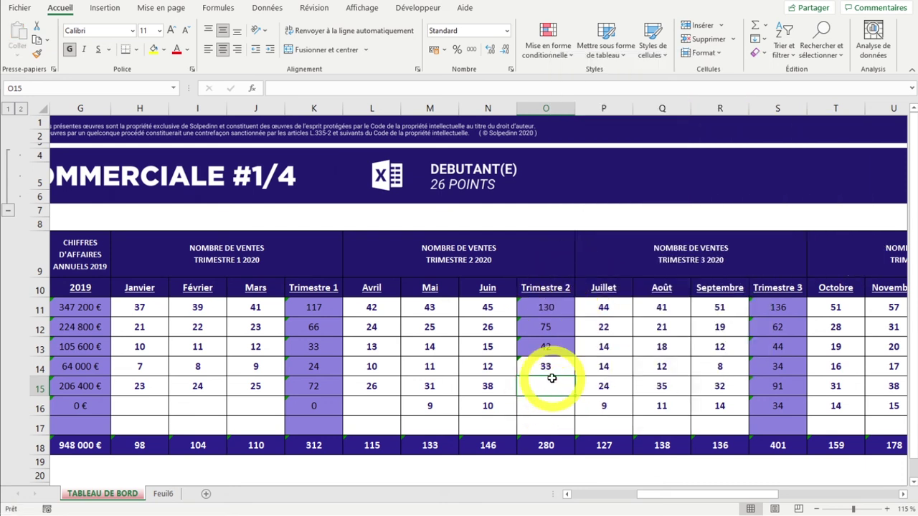